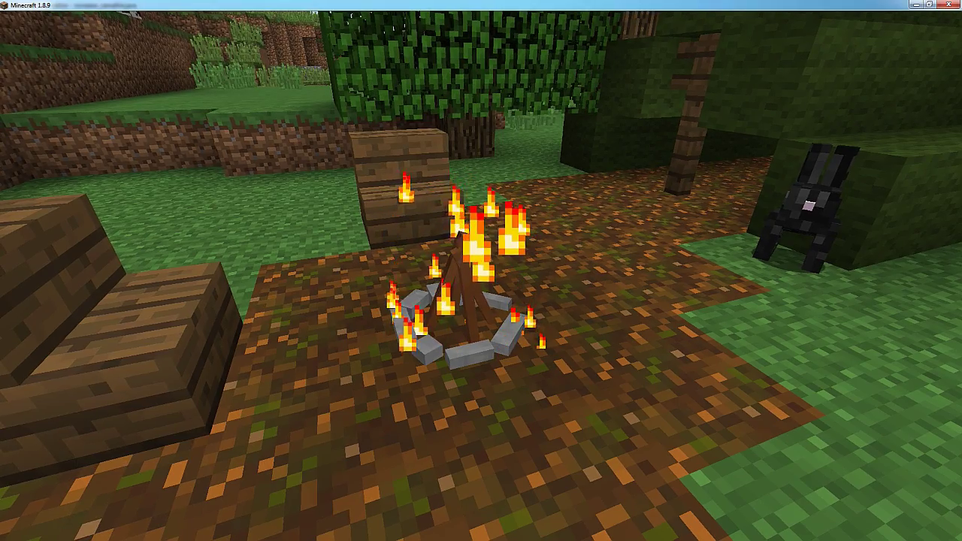
- Walk toward the placed campfire in the Minecraft world
key(w)
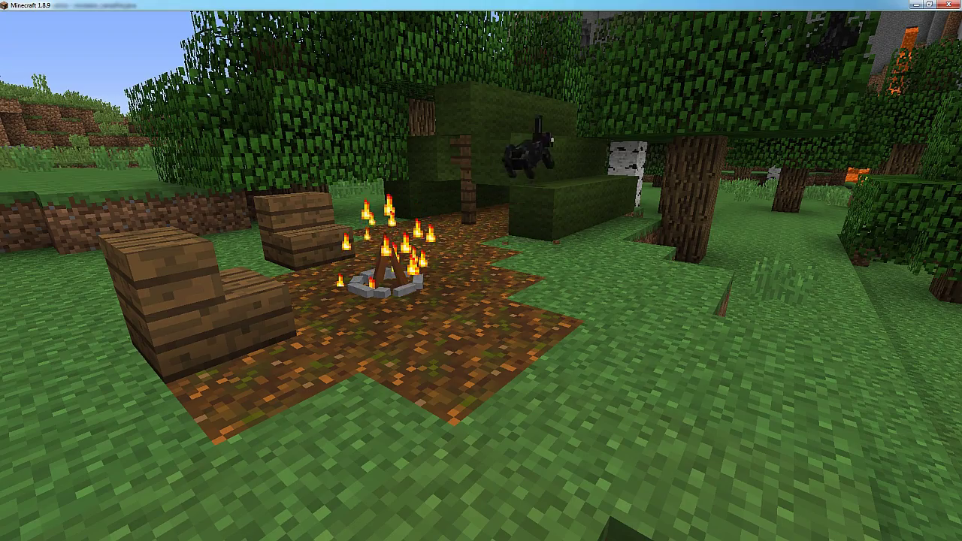
key(w)
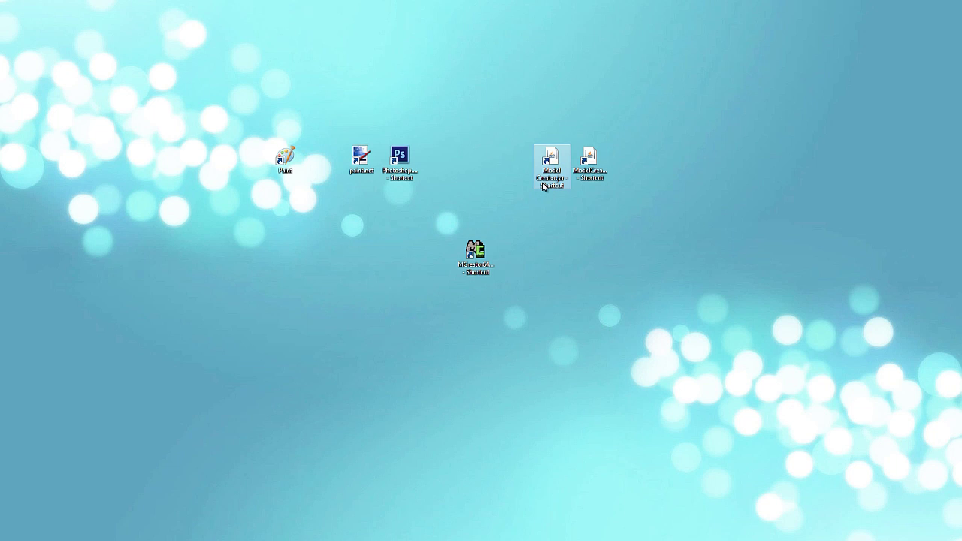
- Launch Model Creator and add a cube element sized 4 × 1,5 × 2 at position 0, 0, 0
double_click(551, 165)
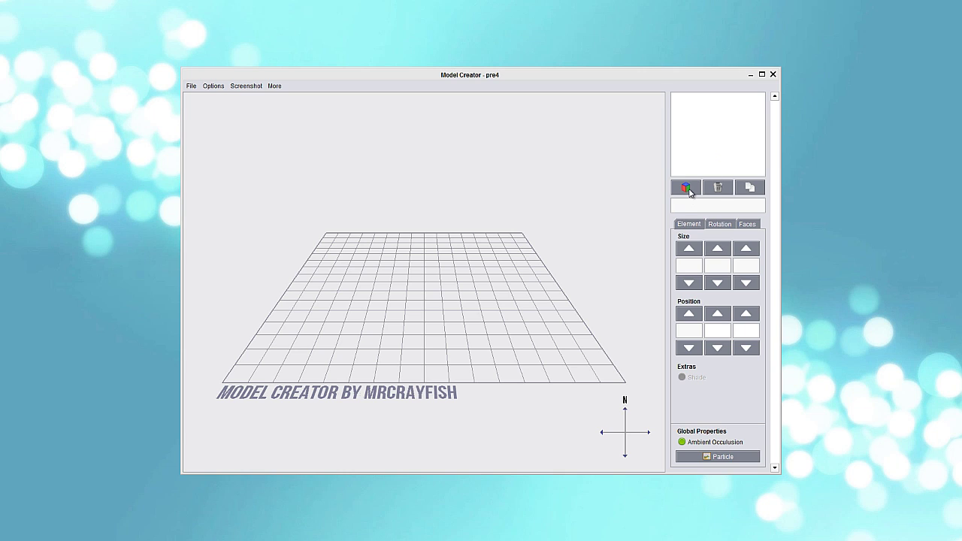
click(690, 193)
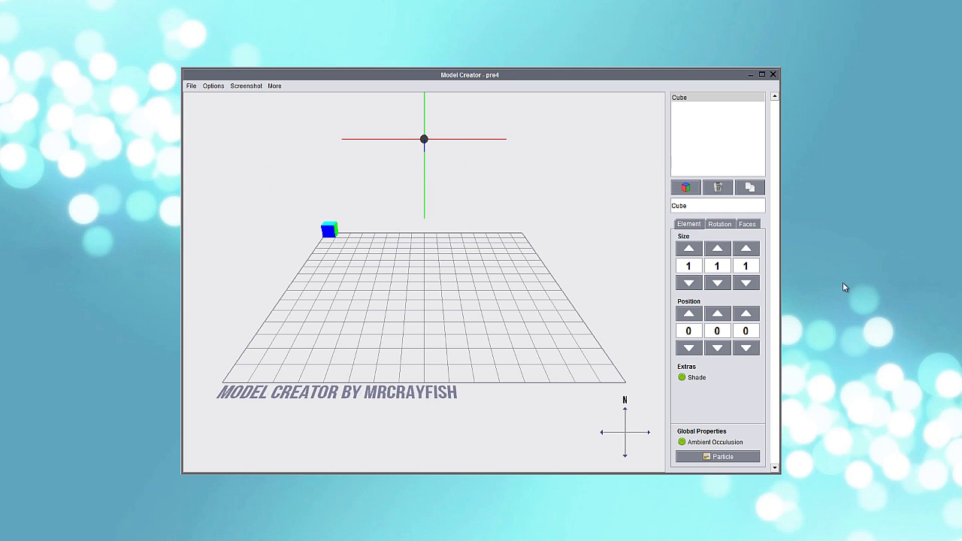
click(698, 253)
click(698, 253)
click(688, 248)
click(746, 248)
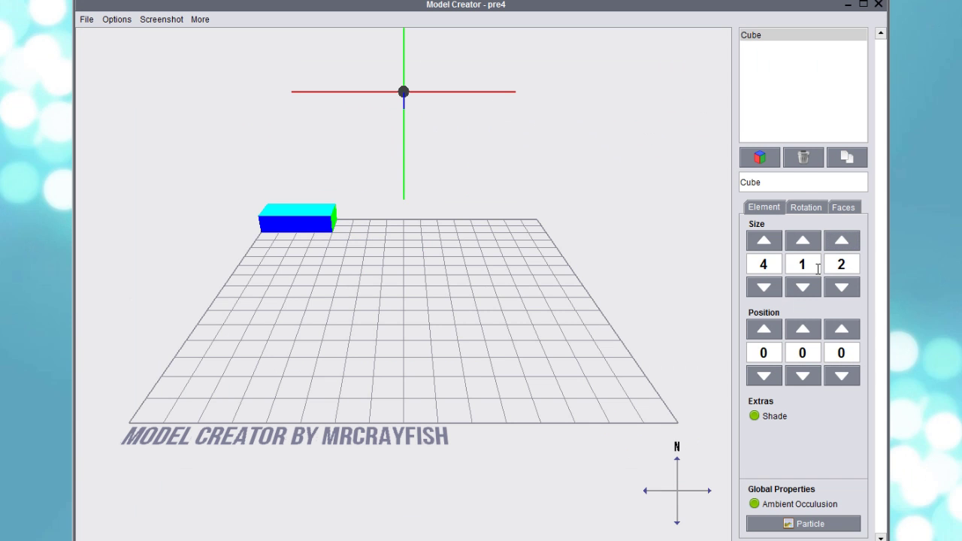
text(.2)
key(Return)
key(BackSpace)
text(5)
key(Return)
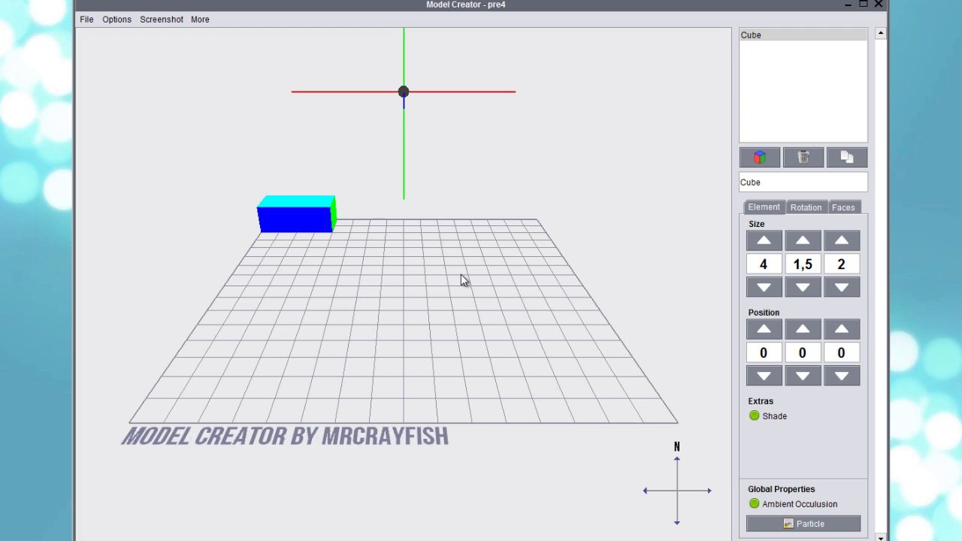
- Set the cube's rotation origin X to 2 and rotation axis to Y, leaving it unrotated
click(810, 209)
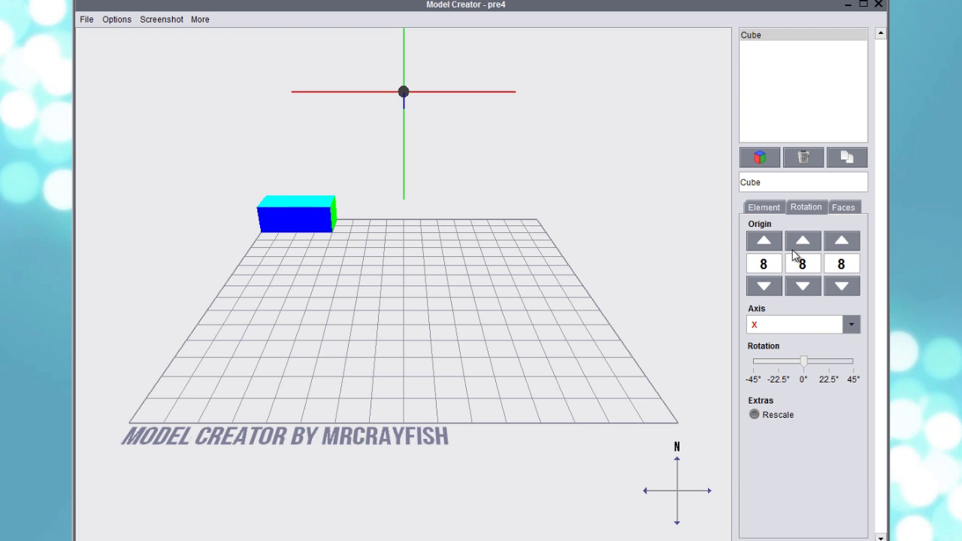
double_click(770, 269)
click(764, 286)
click(762, 287)
click(762, 288)
click(761, 287)
click(761, 289)
click(761, 288)
click(760, 289)
mouse_move(804, 363)
mouse_down()
mouse_move(826, 365)
mouse_move(806, 367)
mouse_up()
click(851, 324)
click(804, 365)
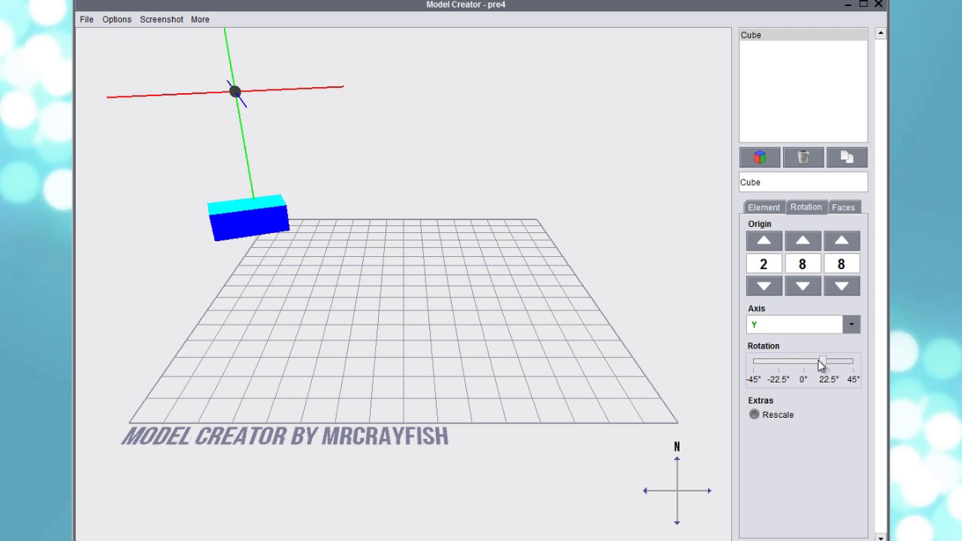
click(764, 207)
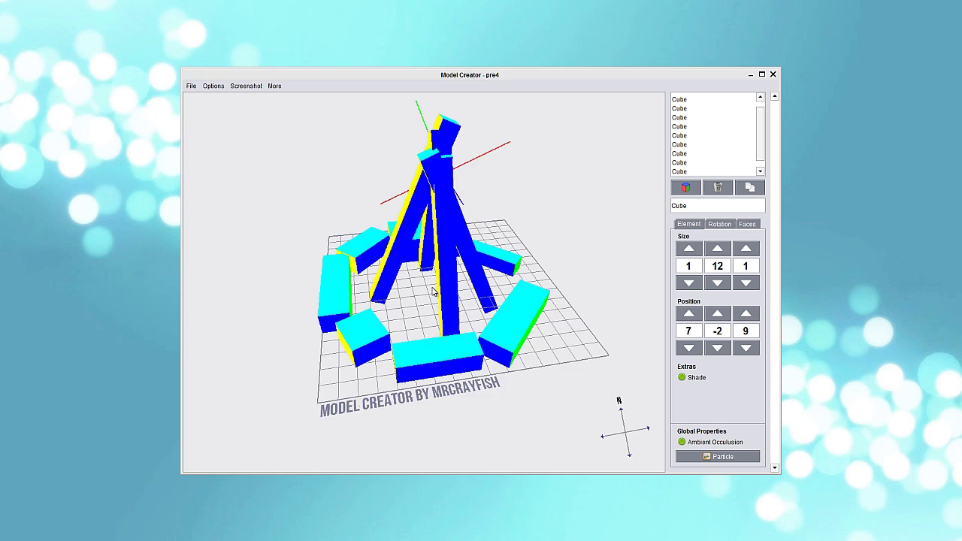
- Orbit the view to inspect the finished campfire model of logs and stones, then show the File menu
drag(451, 293, 505, 295)
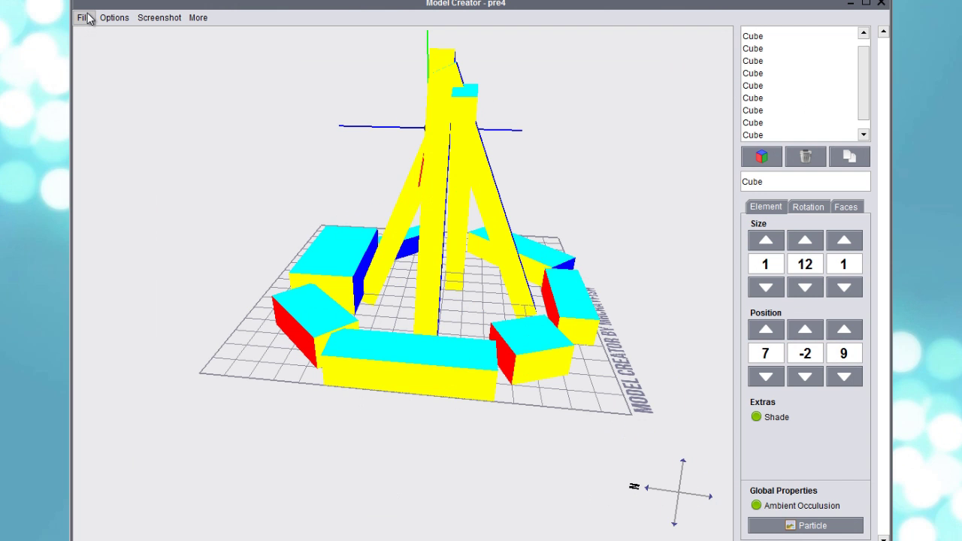
click(84, 18)
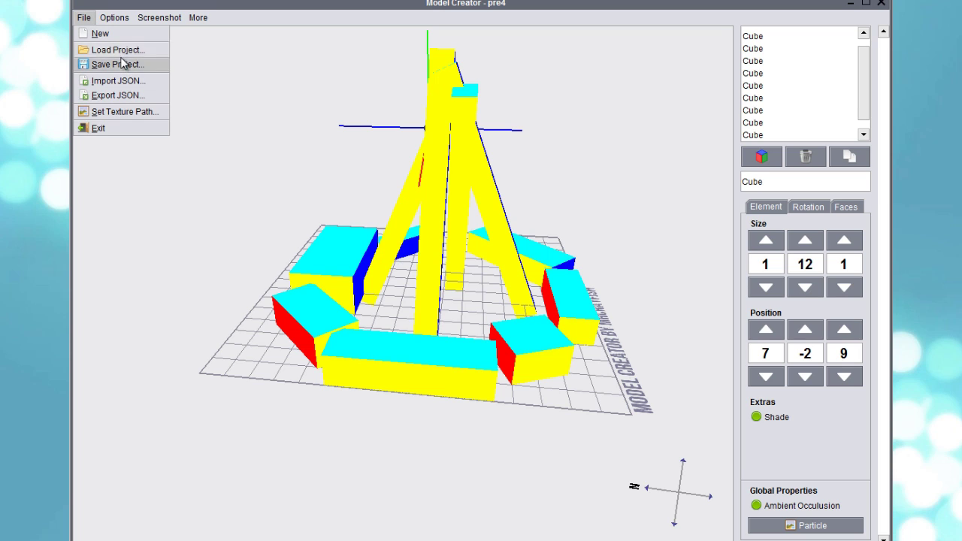
mouse_move(115, 18)
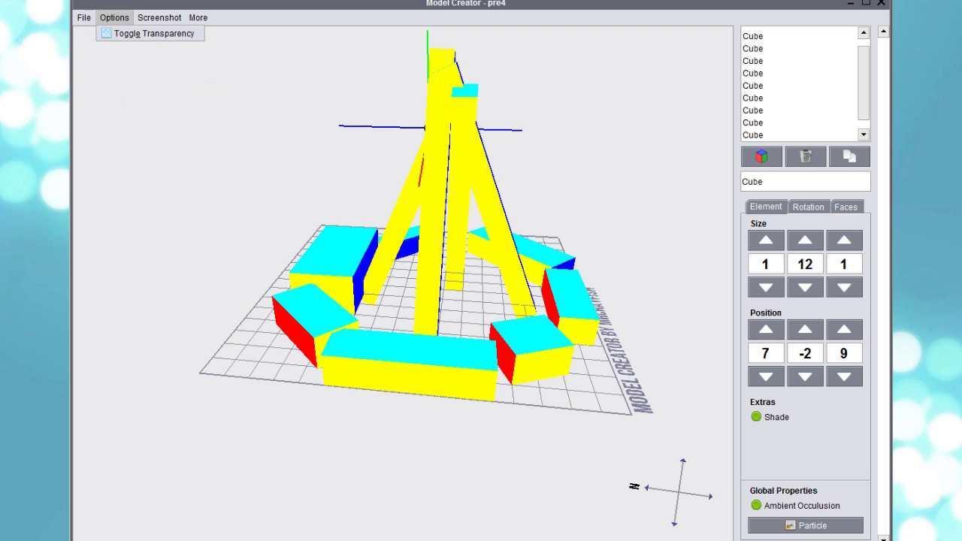
mouse_move(84, 17)
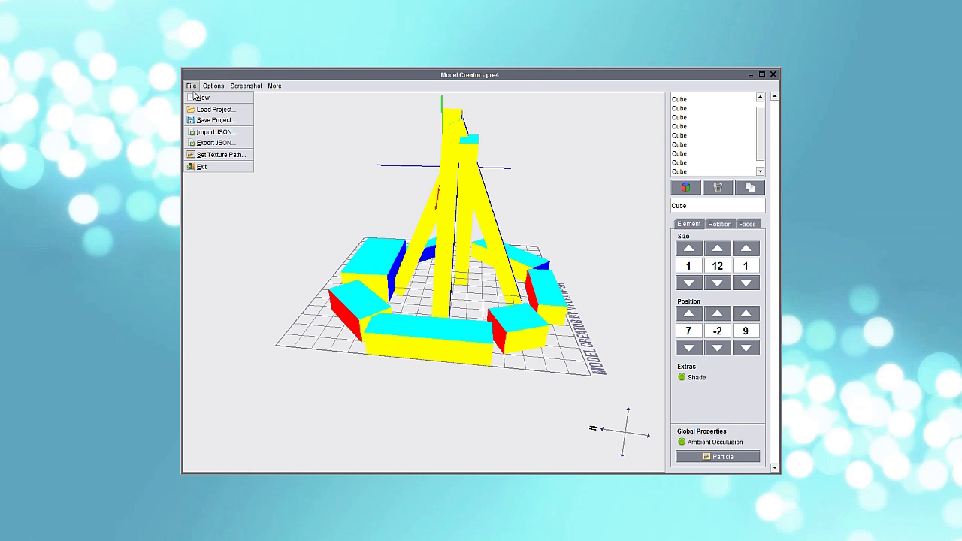
- Save the model project to the Desktop as Campfire in Model (.model) format
click(216, 120)
click(473, 206)
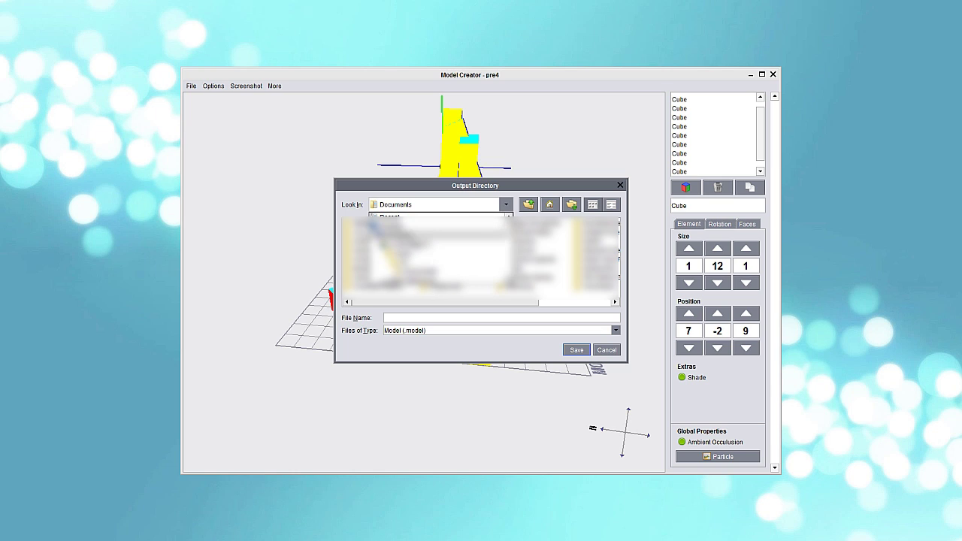
click(413, 224)
click(415, 318)
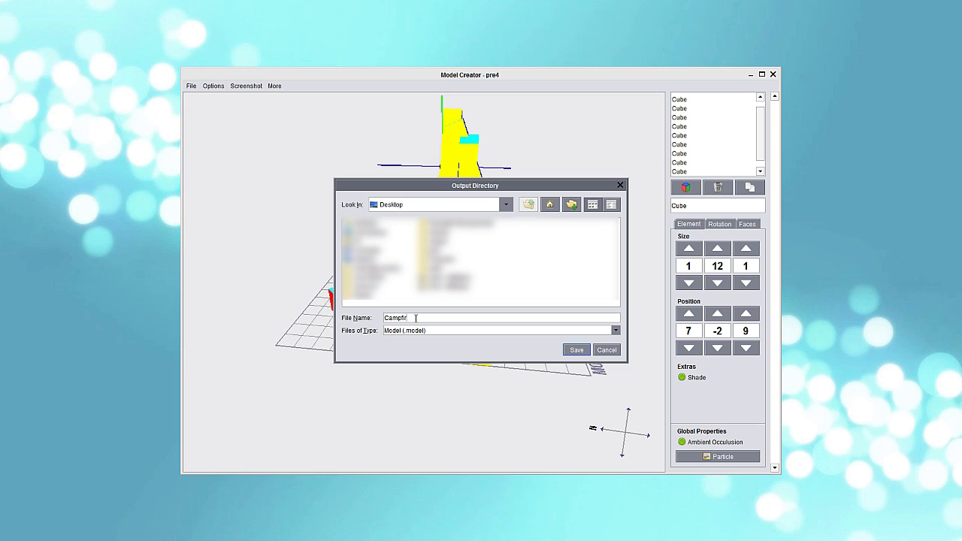
click(478, 331)
click(478, 332)
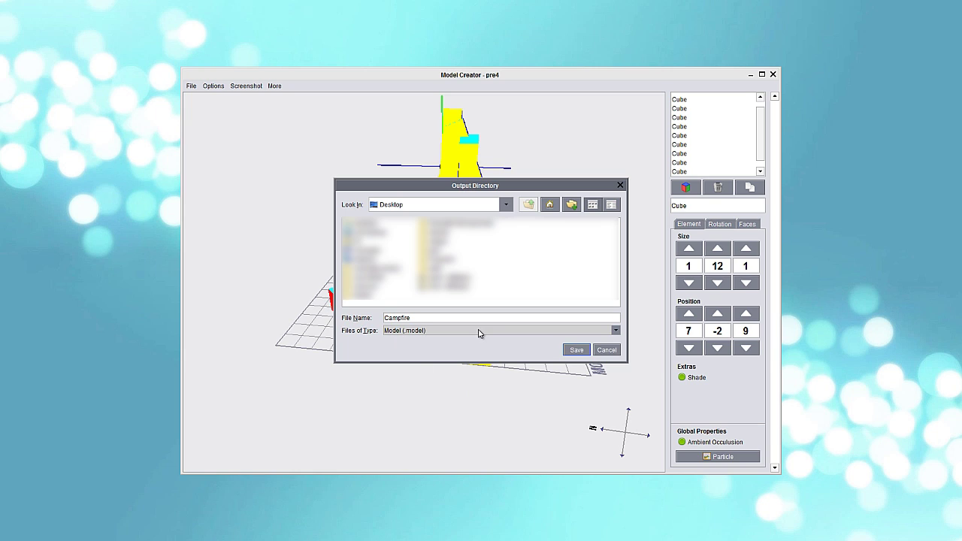
click(576, 349)
drag(601, 76, 498, 61)
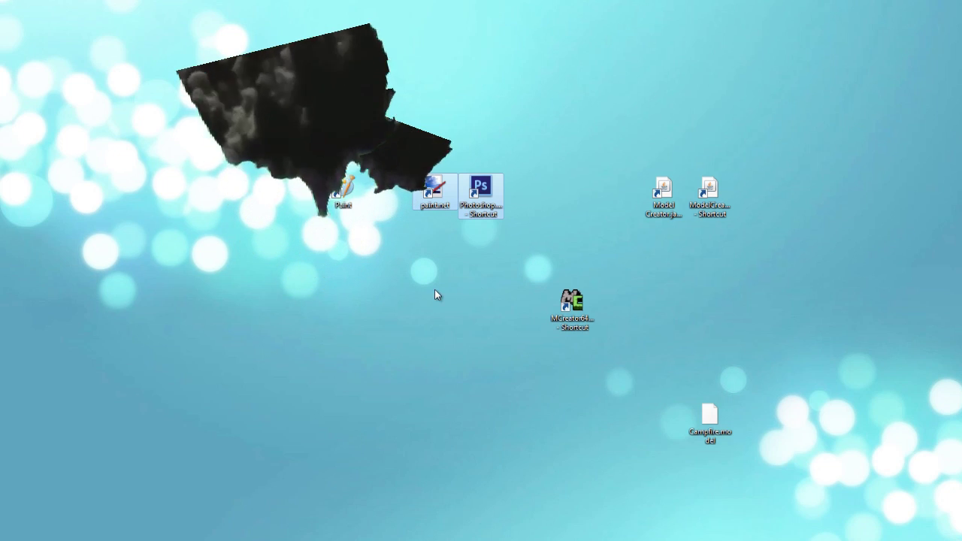
- Deselect the desktop icons and launch paint.net from its shortcut
mouse_move(422, 135)
mouse_down()
mouse_move(401, 215)
mouse_move(413, 169)
mouse_move(451, 226)
mouse_up()
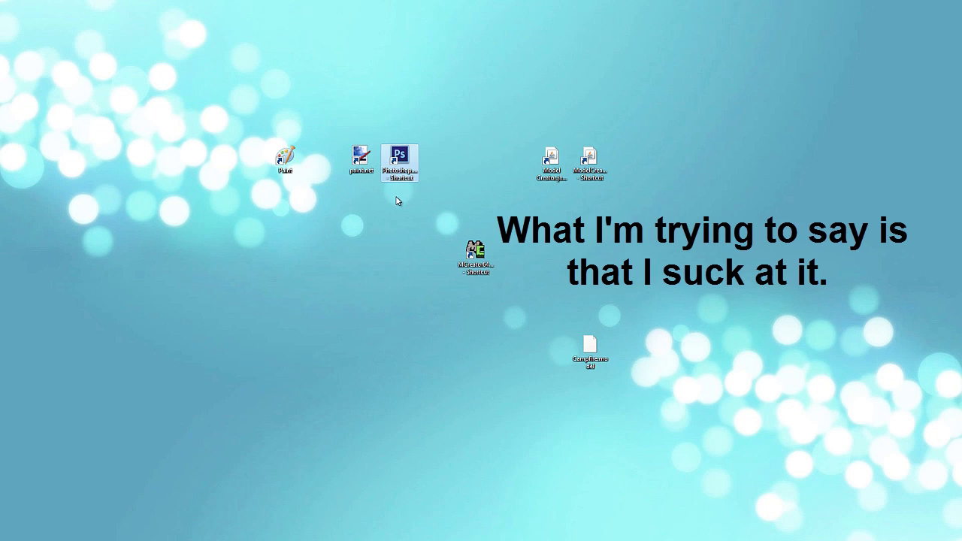
click(398, 200)
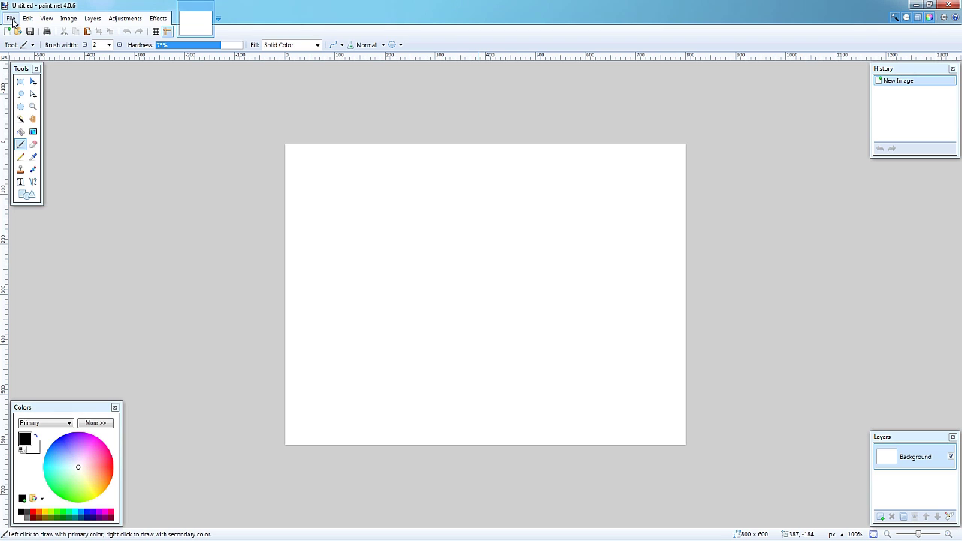
- Create a new 32 × 32 pixel image in paint.net and zoom in on it
click(12, 21)
click(27, 32)
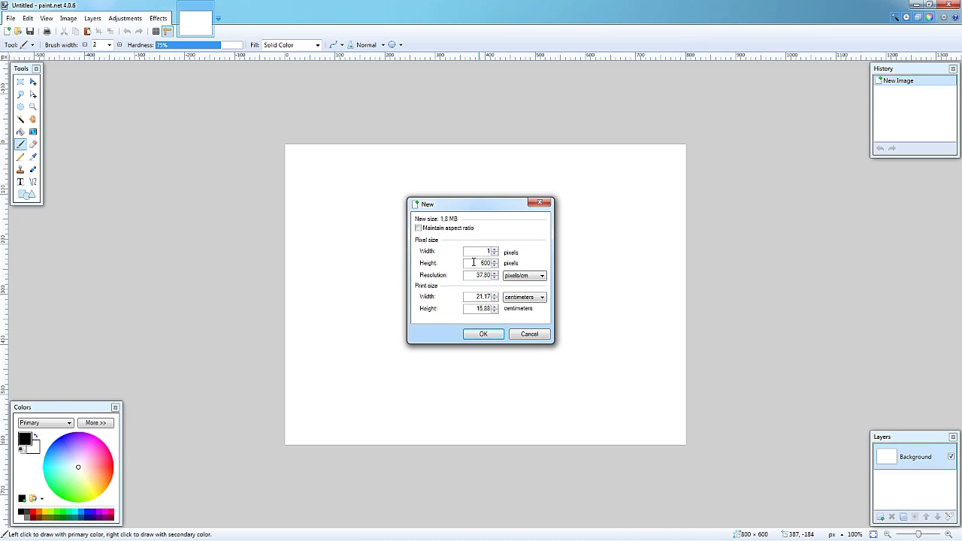
key(BackSpace)
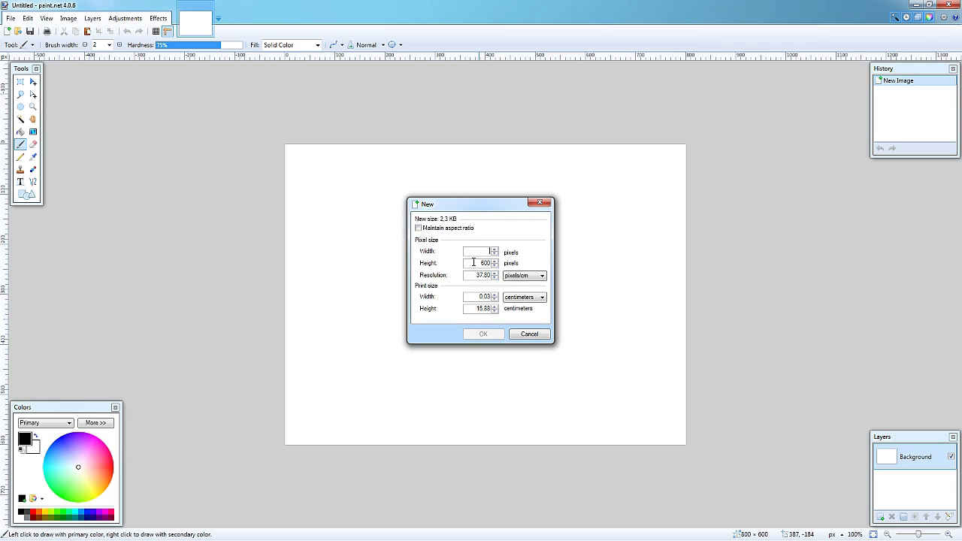
text(32)
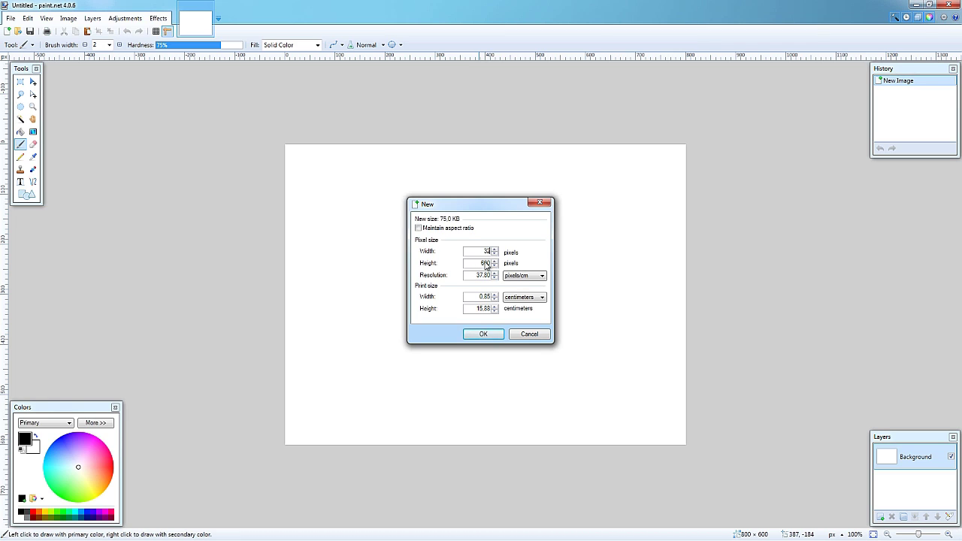
double_click(482, 263)
text(32)
click(484, 333)
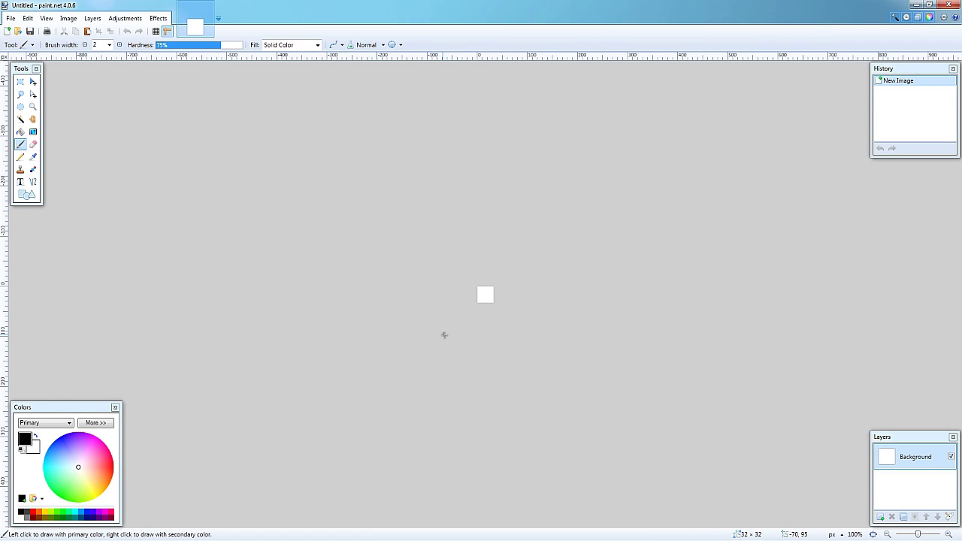
ctrl+scroll(443, 335, up, 8)
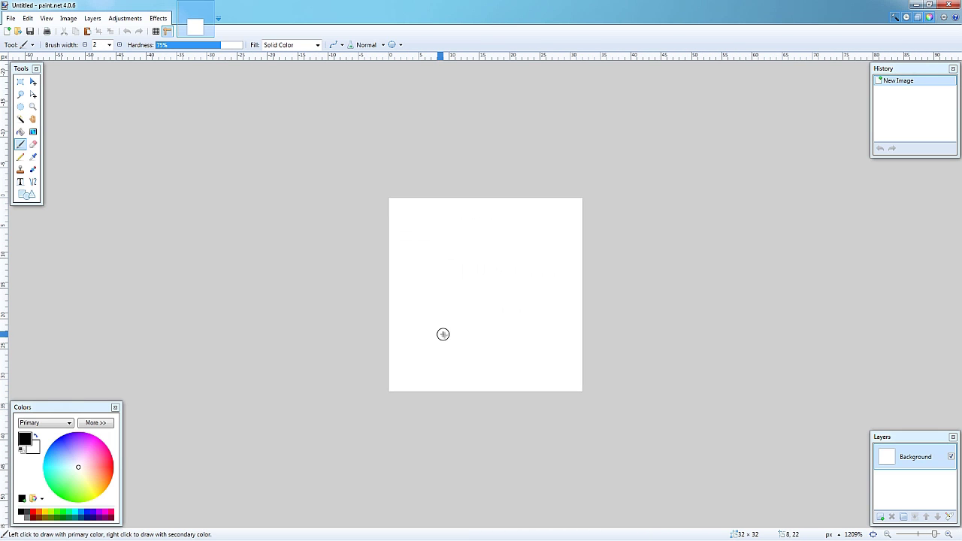
- Erase the 32 × 32 canvas to transparency and clear the selection
key(ctrl+a)
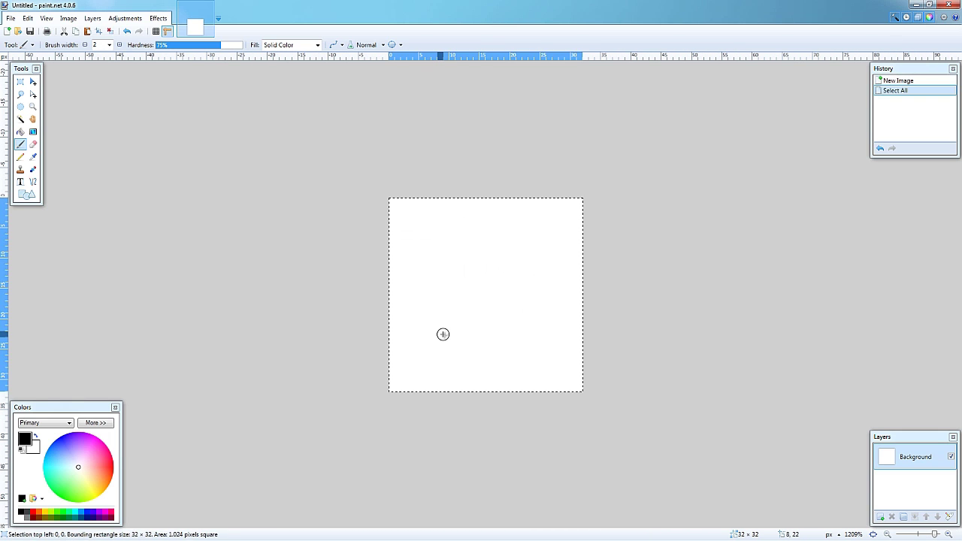
key(Delete)
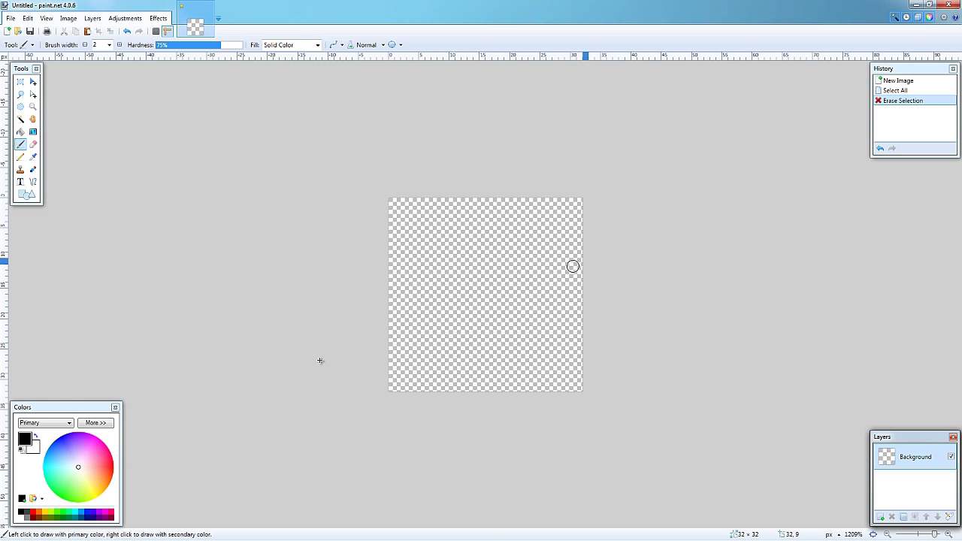
key(s)
mouse_move(376, 184)
mouse_down()
mouse_move(553, 303)
mouse_move(534, 391)
mouse_up()
drag(451, 181, 619, 447)
click(441, 198)
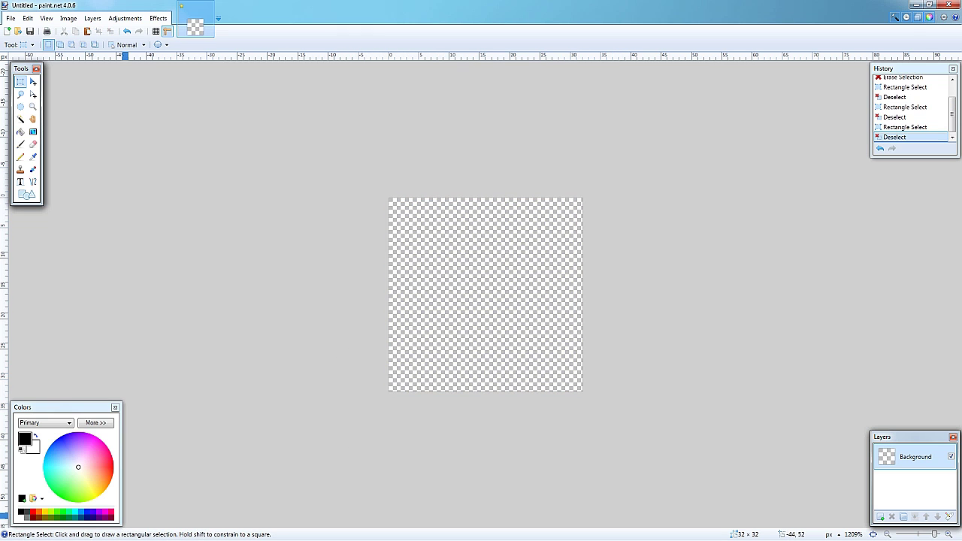
- Check the cube's face UV sizes in Model Creator, then return to paint.net
key(alt+Tab)
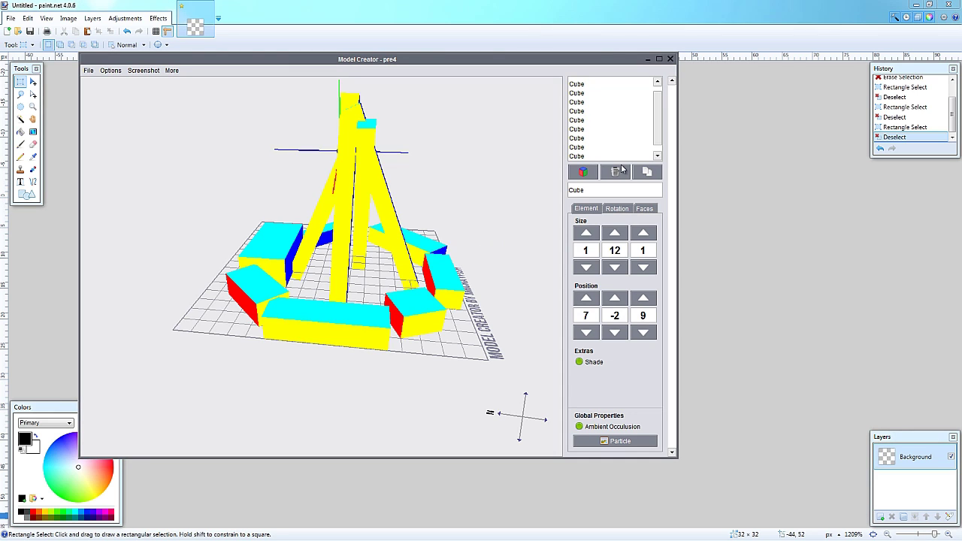
click(644, 208)
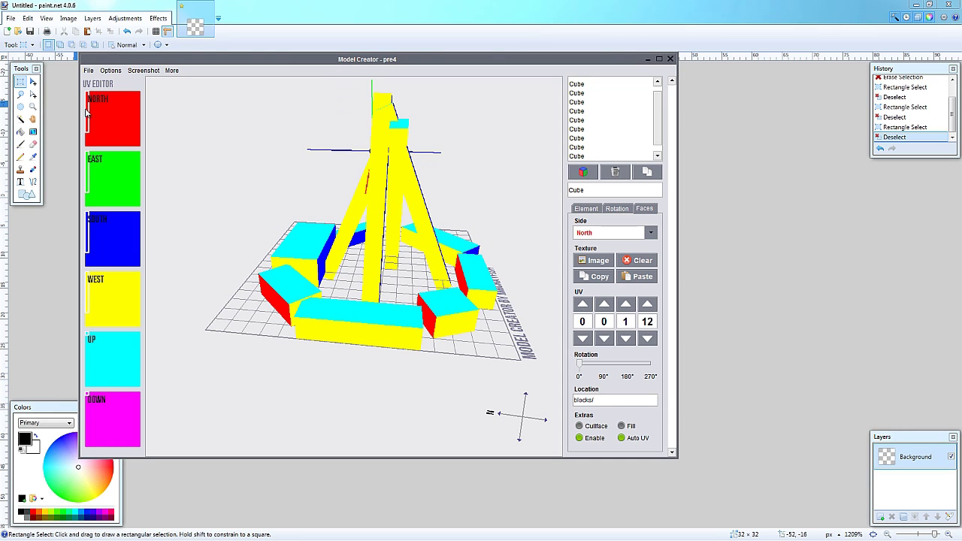
key(alt+Tab)
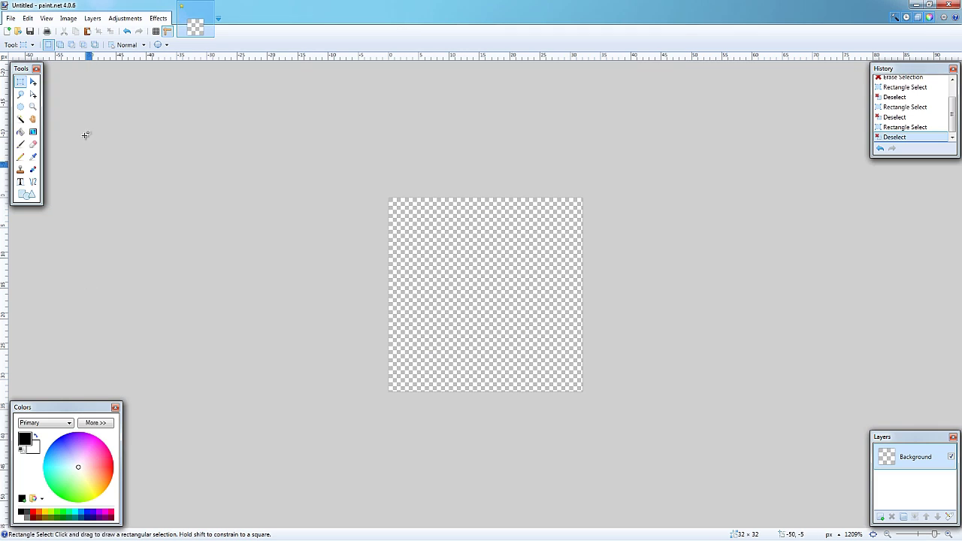
- Fill the top-left 16 × 16 quadrant with brown Clouds at maximum roughness and scale 317
drag(390, 200, 484, 294)
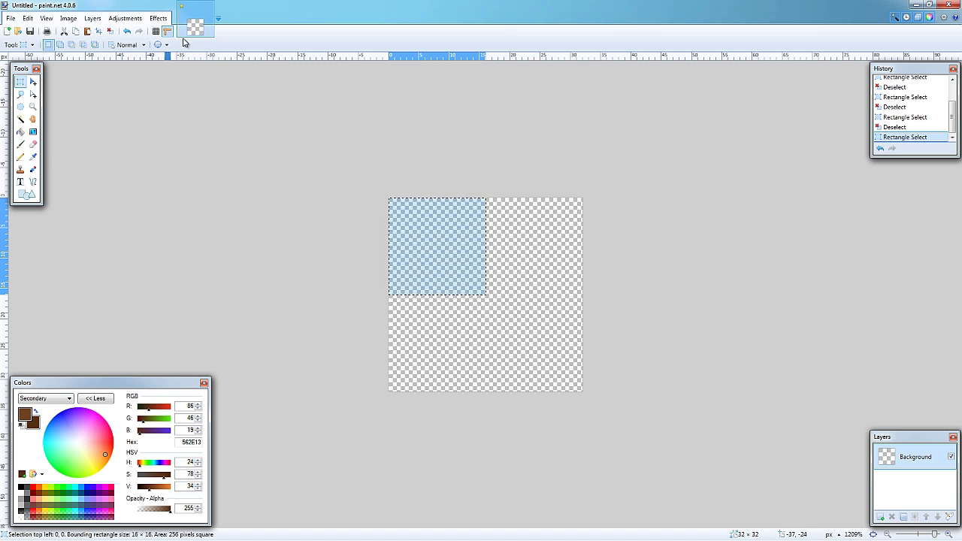
click(158, 18)
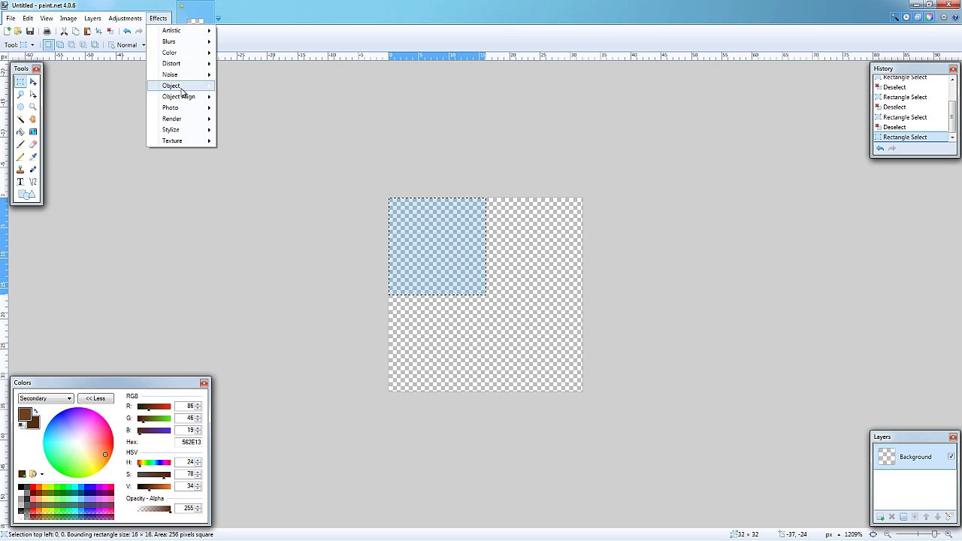
mouse_move(178, 120)
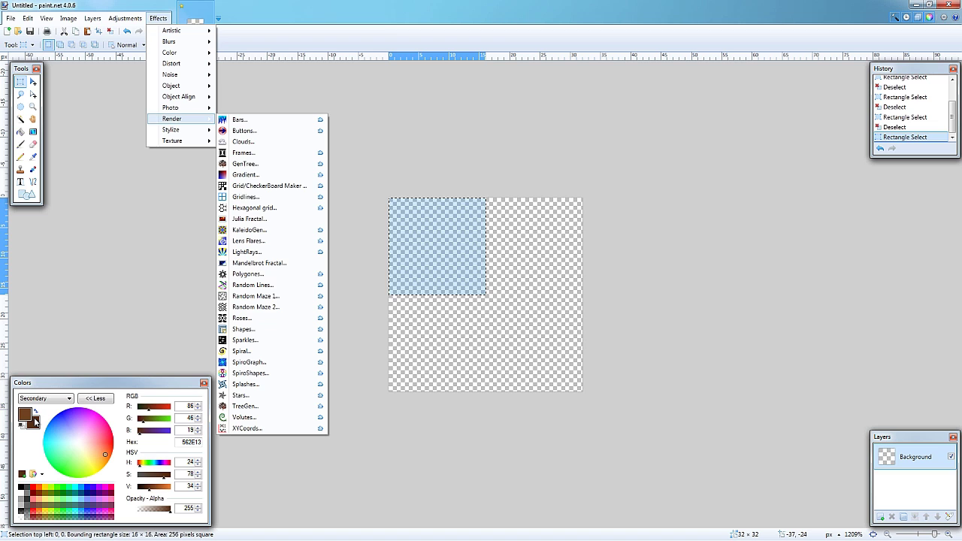
click(242, 141)
drag(430, 193, 719, 195)
drag(745, 247, 796, 246)
mouse_move(719, 221)
mouse_down()
mouse_move(697, 218)
mouse_move(726, 220)
mouse_up()
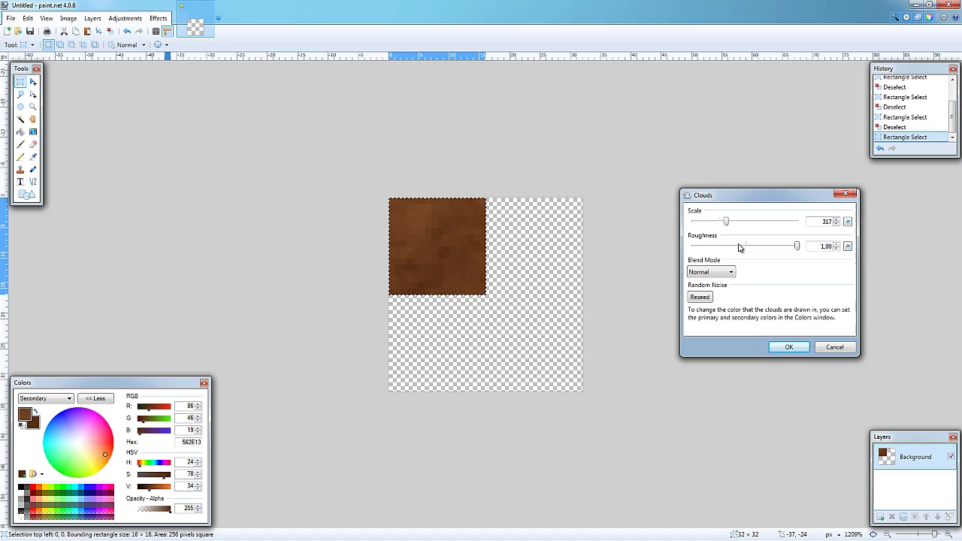
click(792, 347)
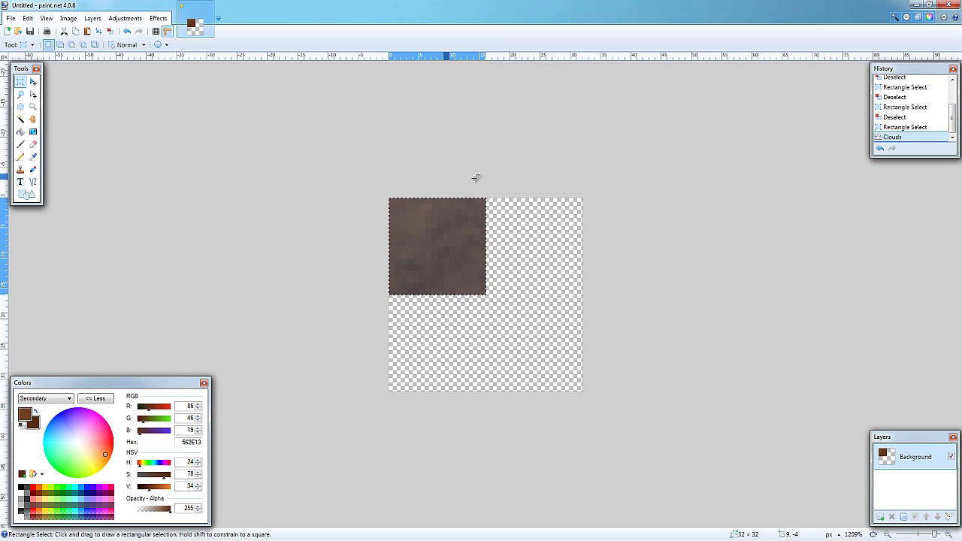
click(498, 188)
- Fill the top-right 16 × 16 quadrant with grey clouds by repeating the effect
drag(584, 197, 486, 295)
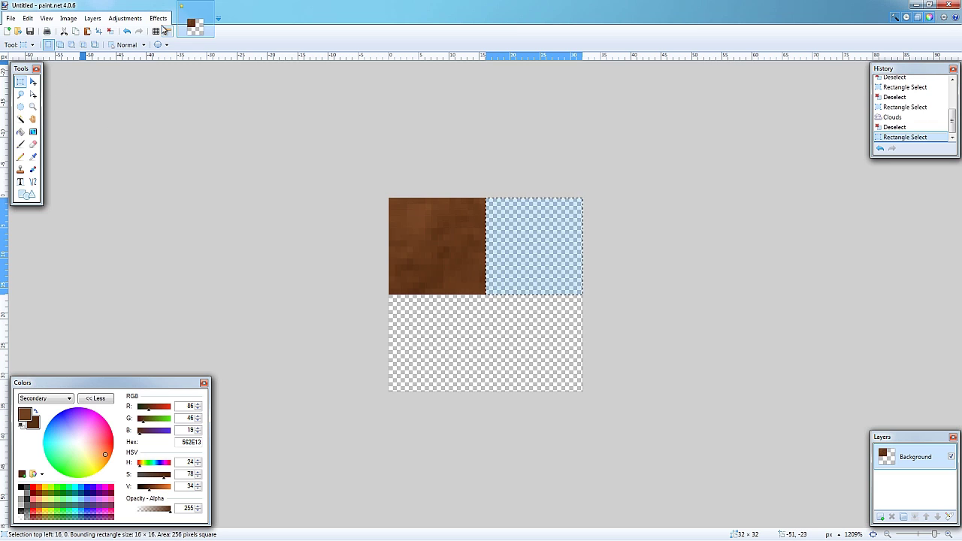
click(24, 413)
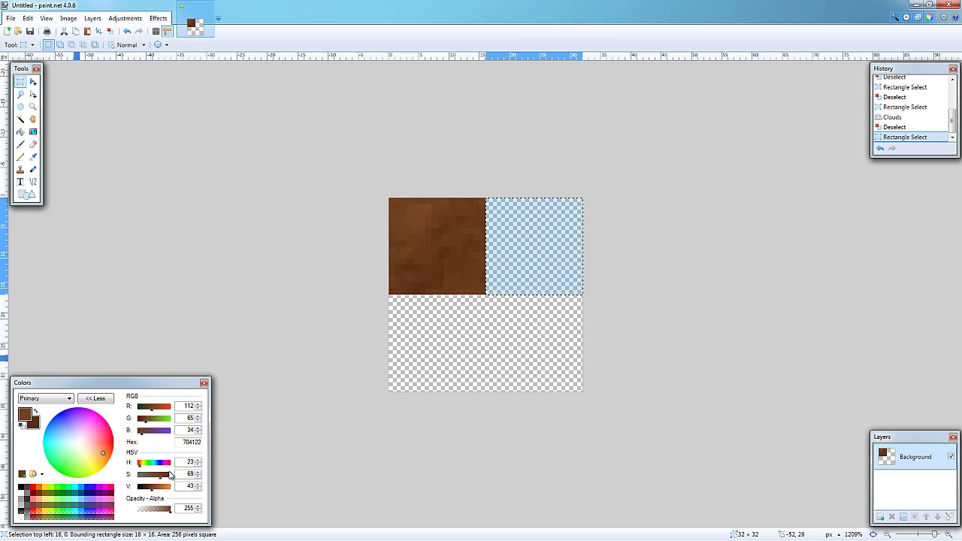
key(ctrl+f)
key(ctrl+d)
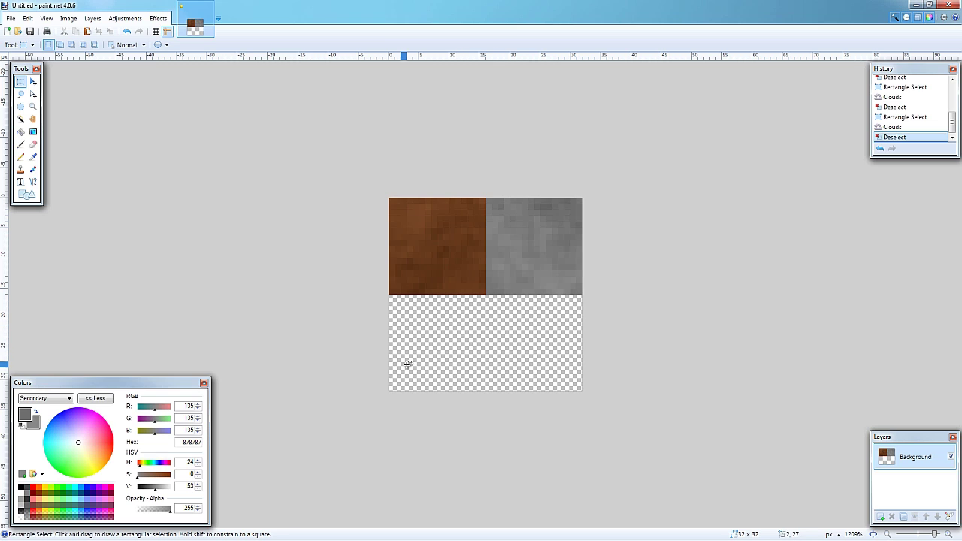
- Save the texture to the Desktop as CampfireTexture.png in PNG format
click(9, 18)
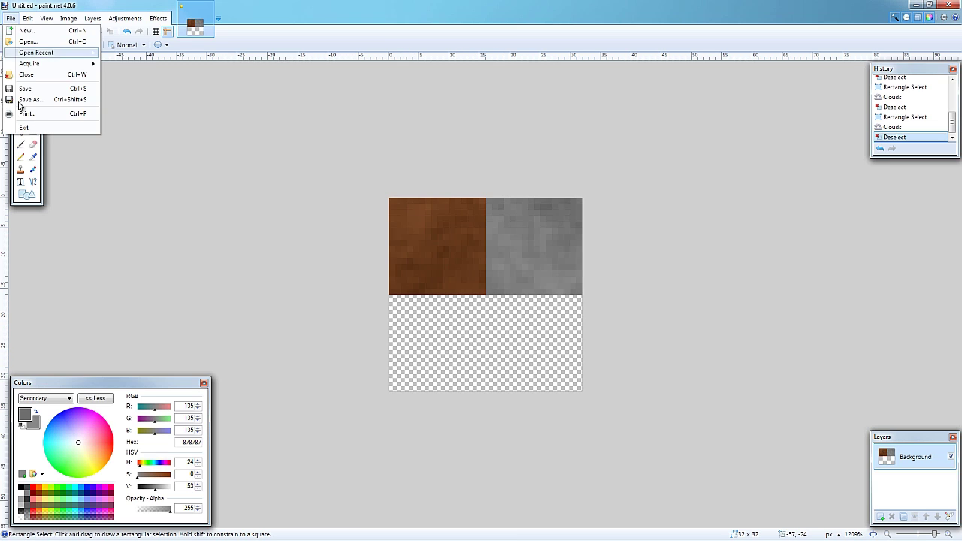
click(31, 96)
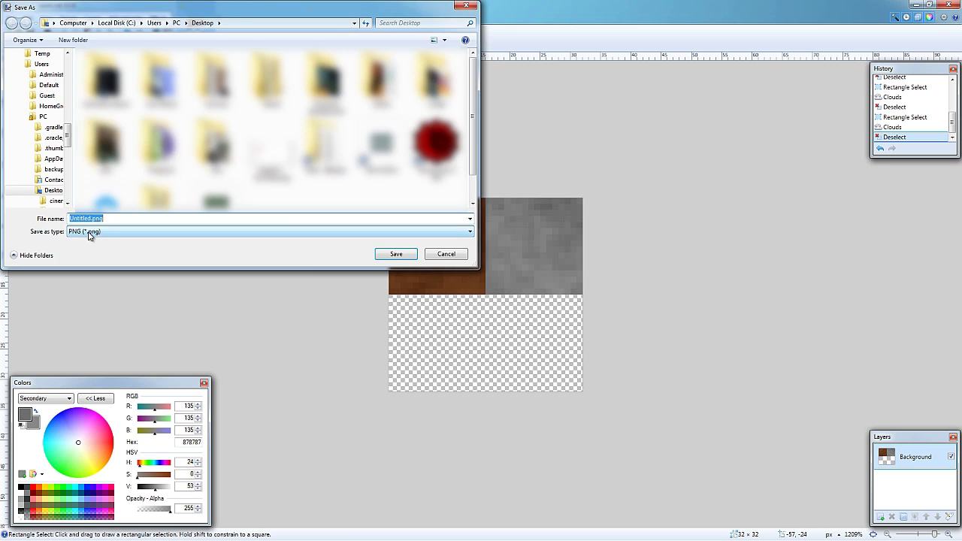
click(90, 233)
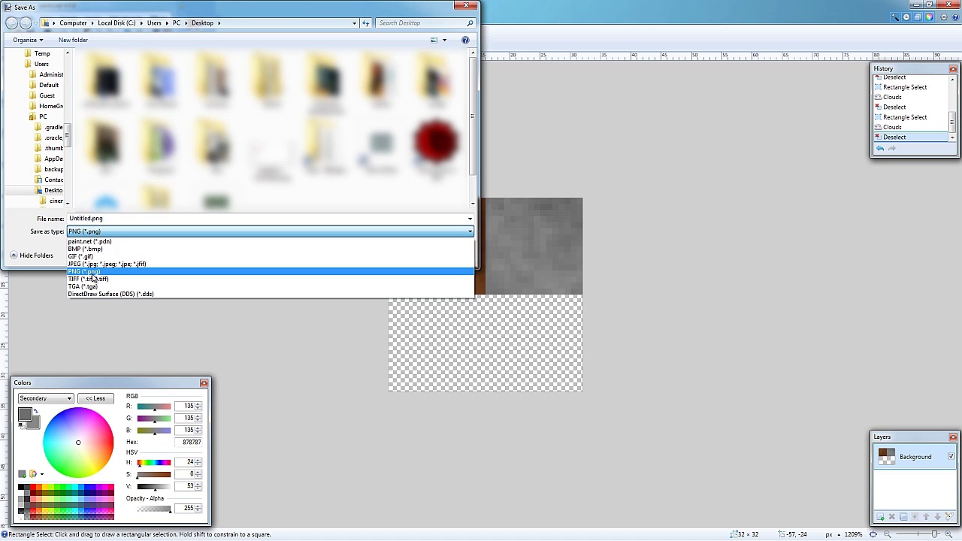
click(92, 274)
click(91, 218)
double_click(91, 218)
click(91, 218)
drag(91, 218, 40, 218)
text(CampfireTexture)
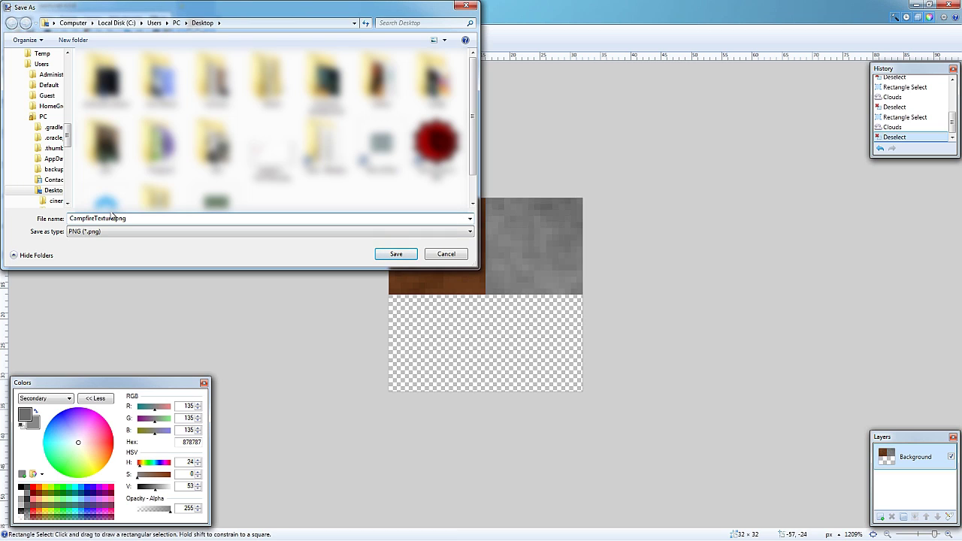
click(396, 256)
click(564, 362)
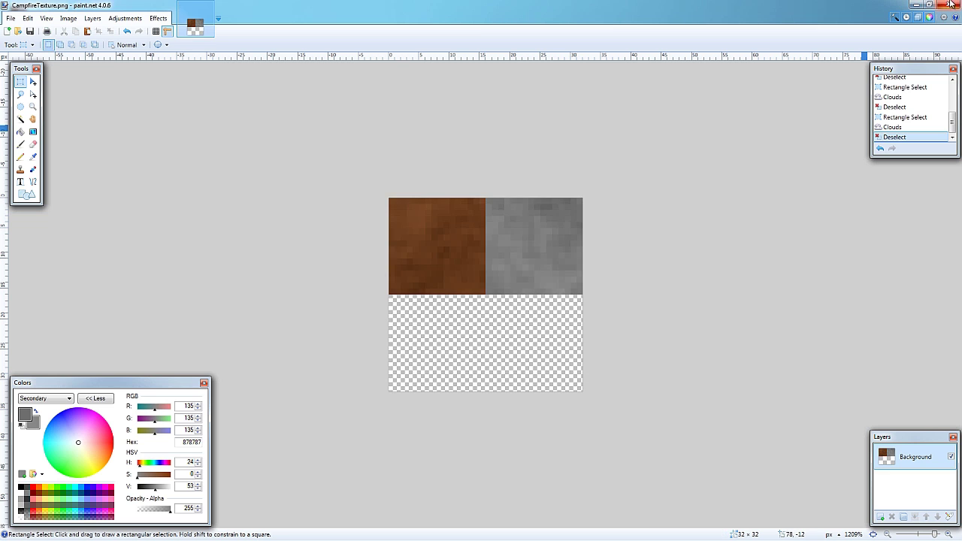
- Close paint.net and show the last cube's North face texture settings in Model Creator
click(949, 4)
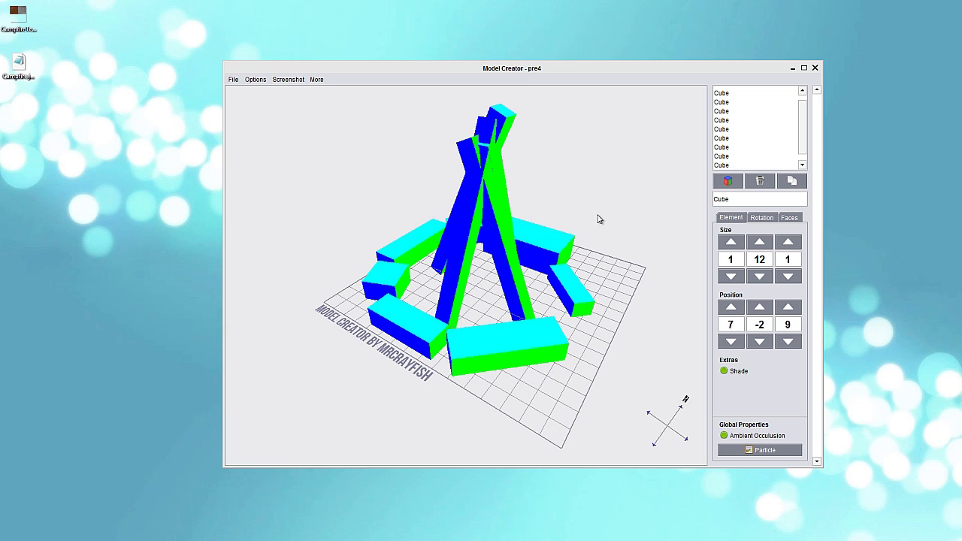
click(789, 219)
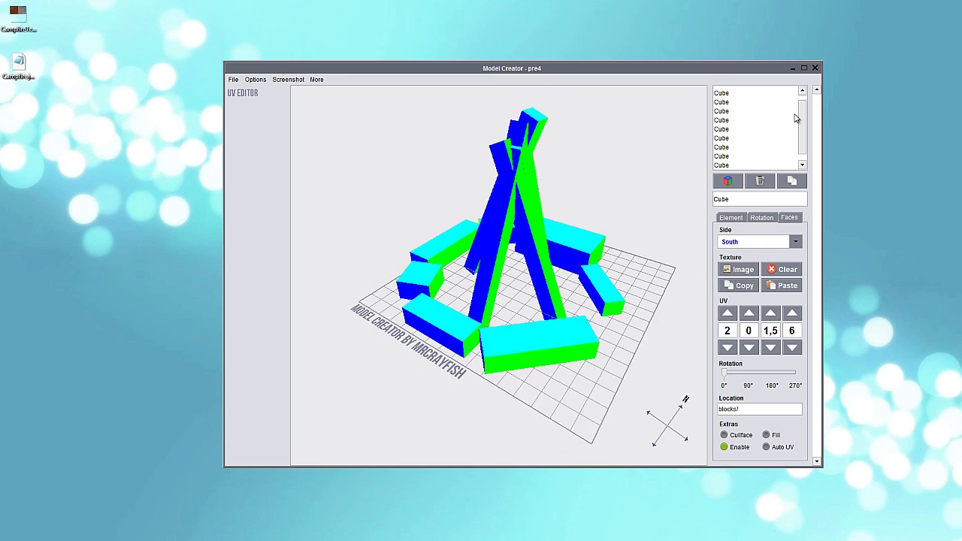
click(738, 165)
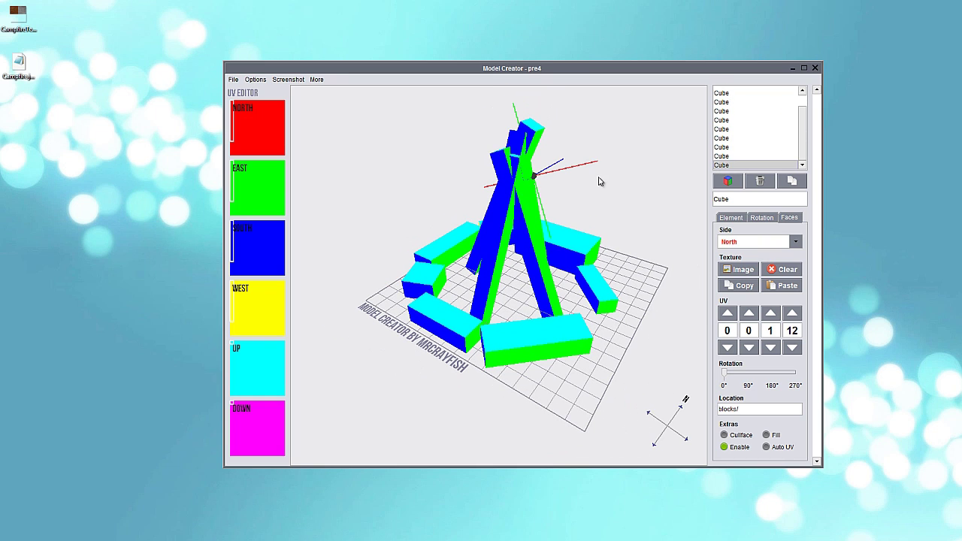
drag(599, 187, 578, 211)
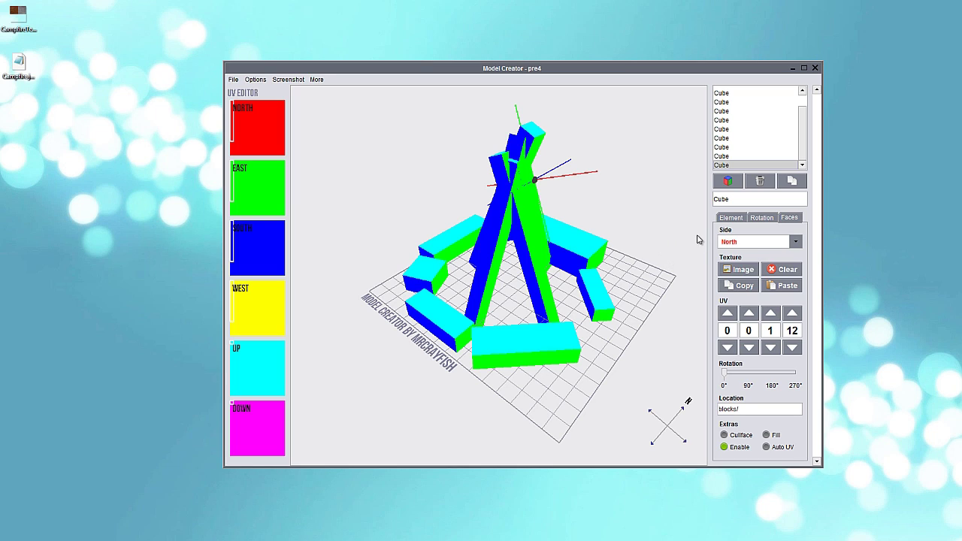
click(748, 245)
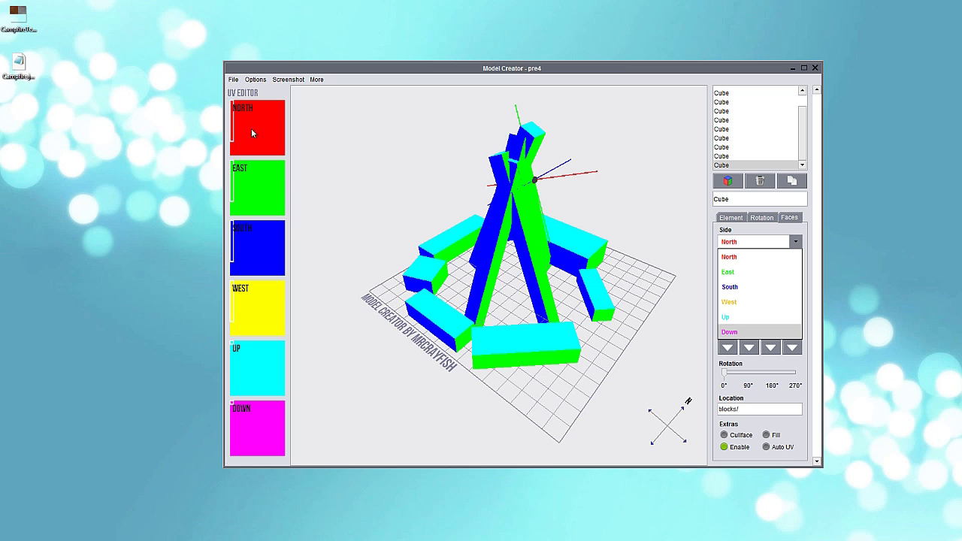
click(269, 95)
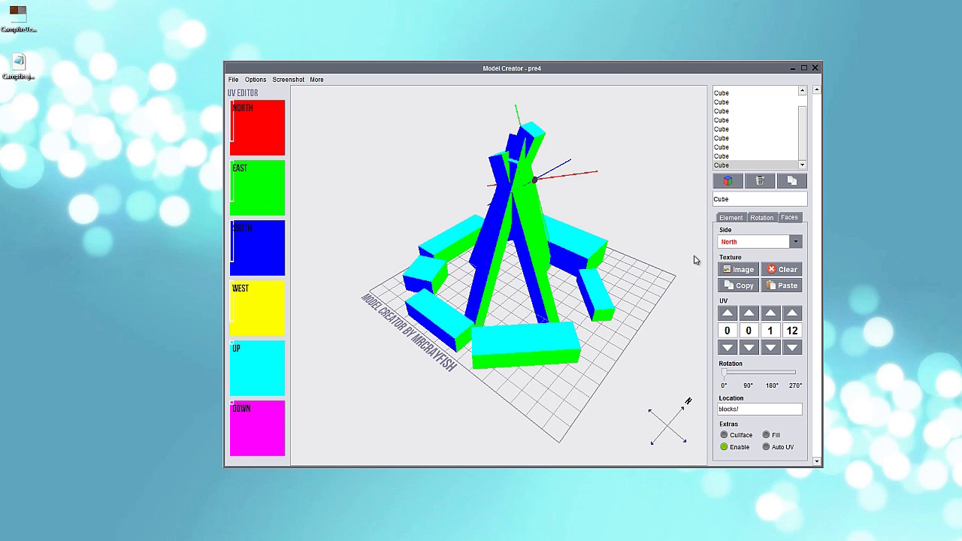
- Import CampfireTexture.png in the Texture Manager and apply it to the last cube's North face
click(725, 271)
click(571, 378)
click(738, 272)
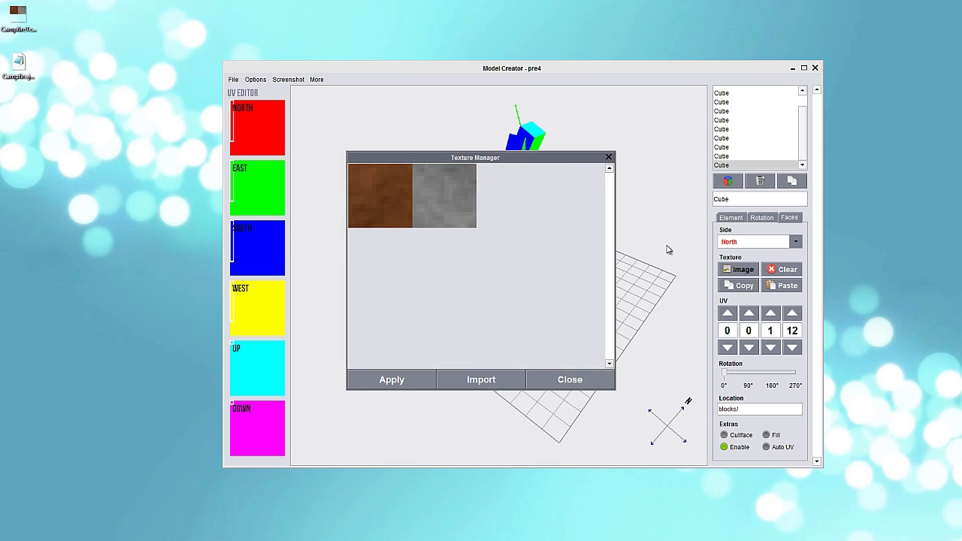
click(478, 381)
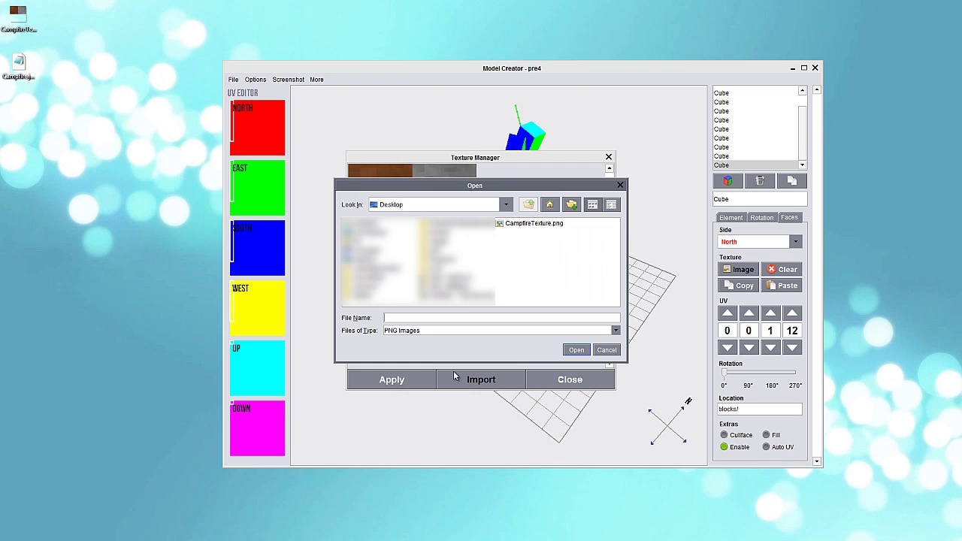
click(548, 231)
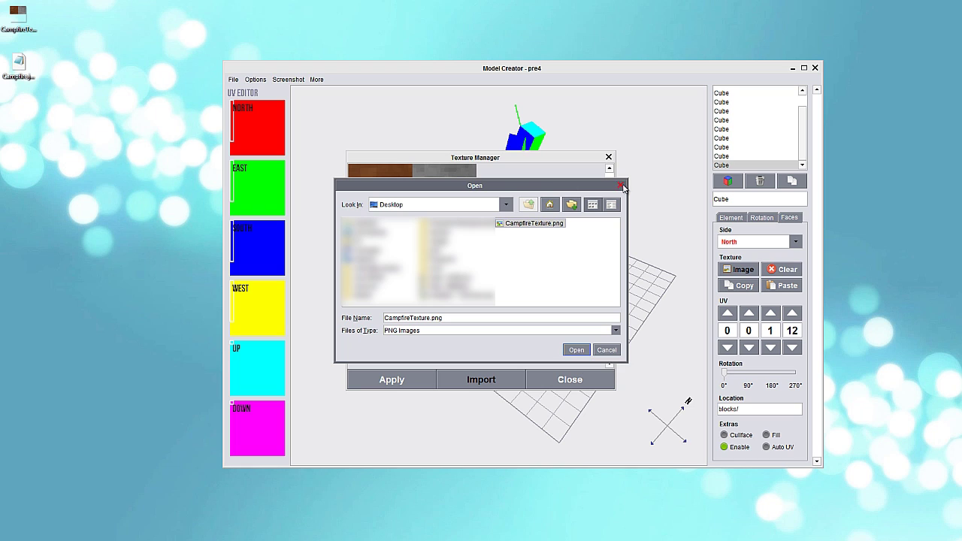
click(622, 185)
click(451, 217)
click(391, 379)
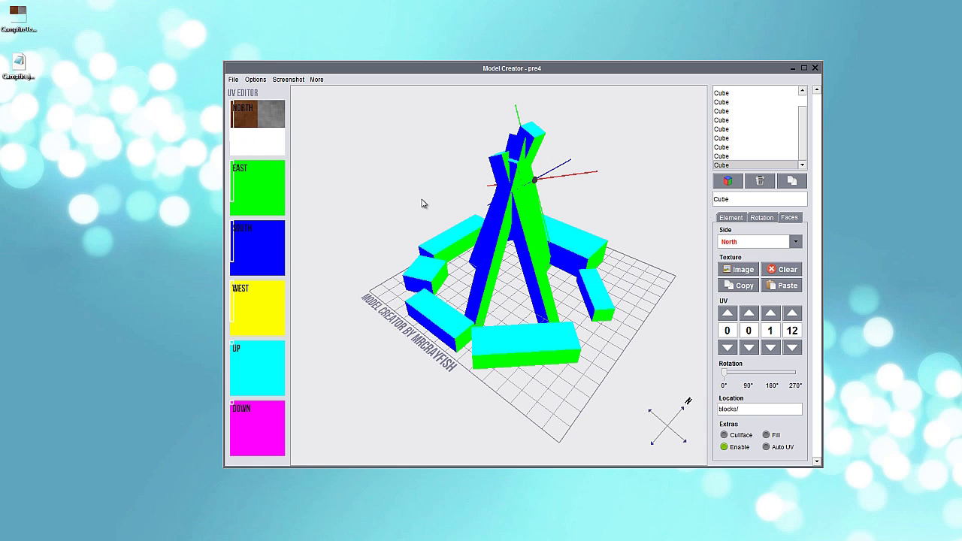
- Set the North face UV to 0, 0, 0.5, 6 so it shows only the brown wood
drag(395, 218, 593, 236)
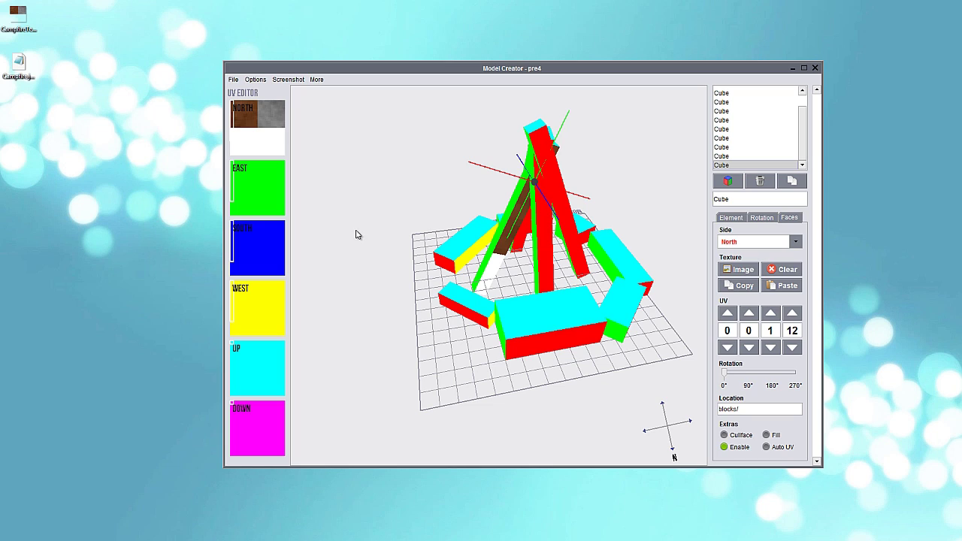
click(765, 331)
text(0.5)
key(Tab)
text(6)
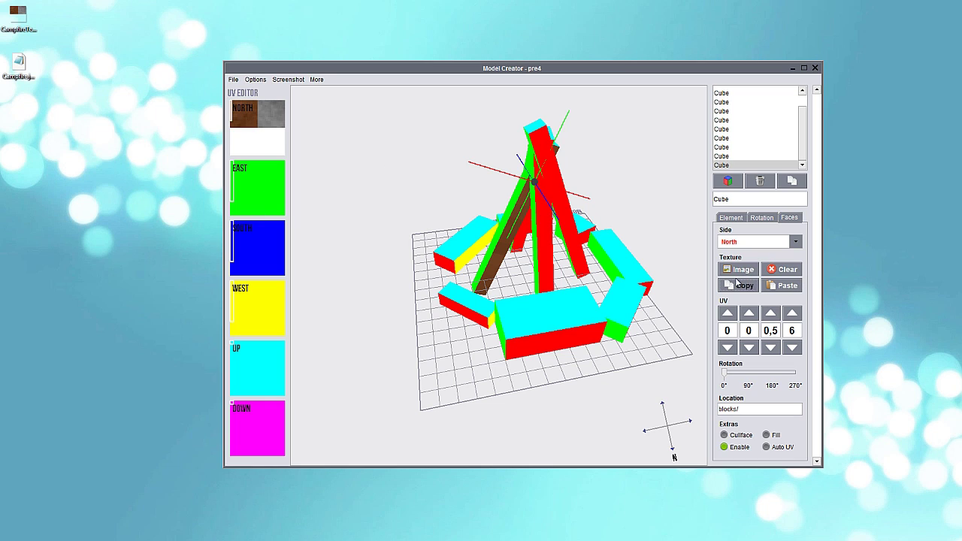
- Paste the wood texture onto the log's East, South, West, Up and Down faces
click(734, 242)
click(728, 271)
click(781, 291)
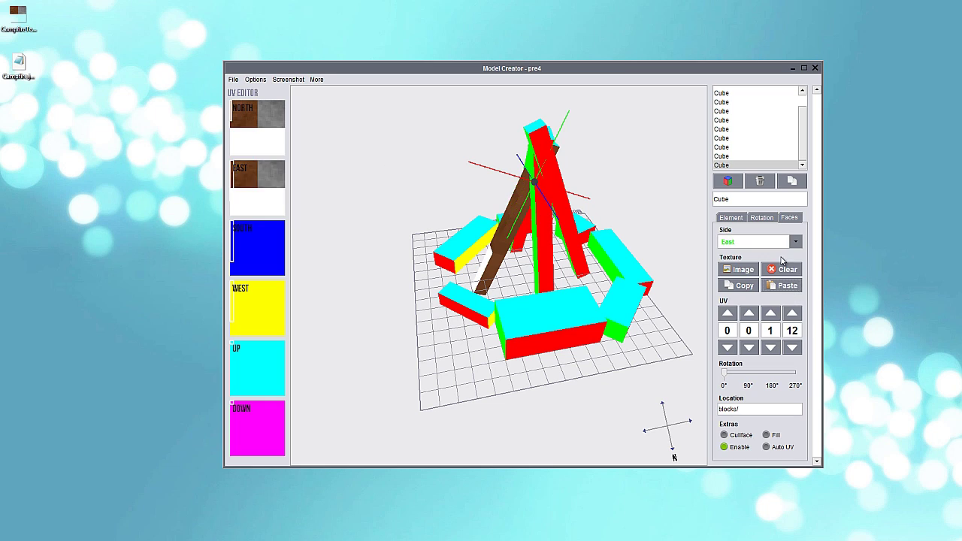
click(776, 242)
click(770, 287)
click(783, 290)
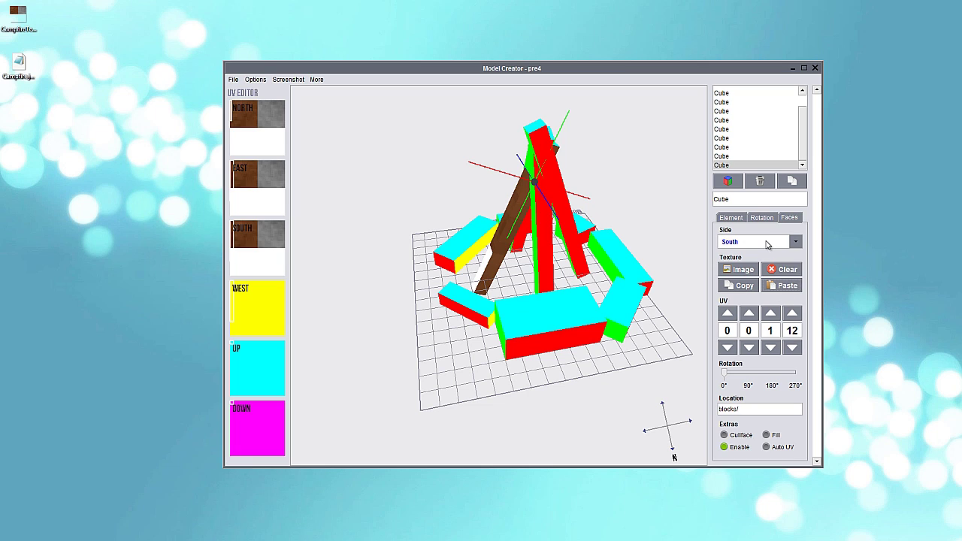
click(764, 242)
click(740, 301)
click(781, 286)
click(766, 242)
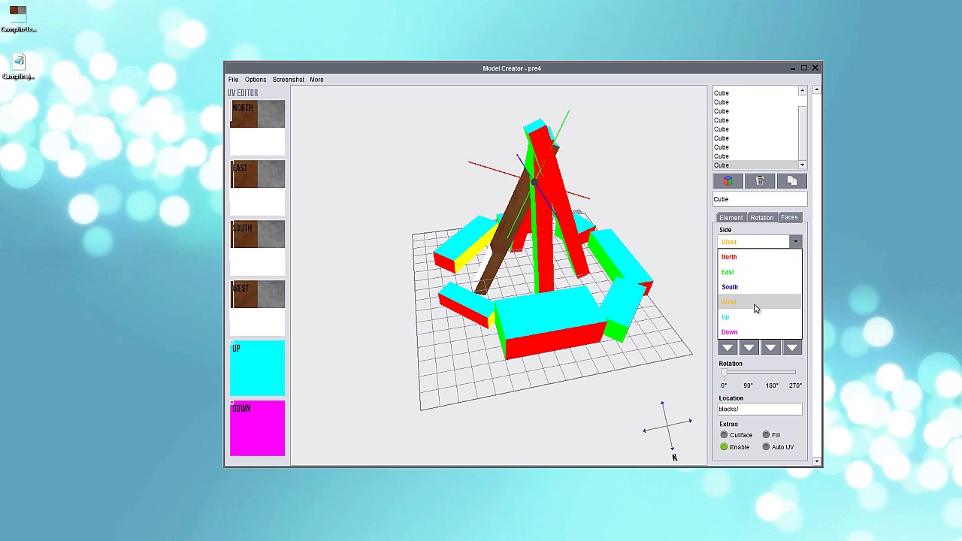
click(744, 316)
click(782, 285)
click(774, 242)
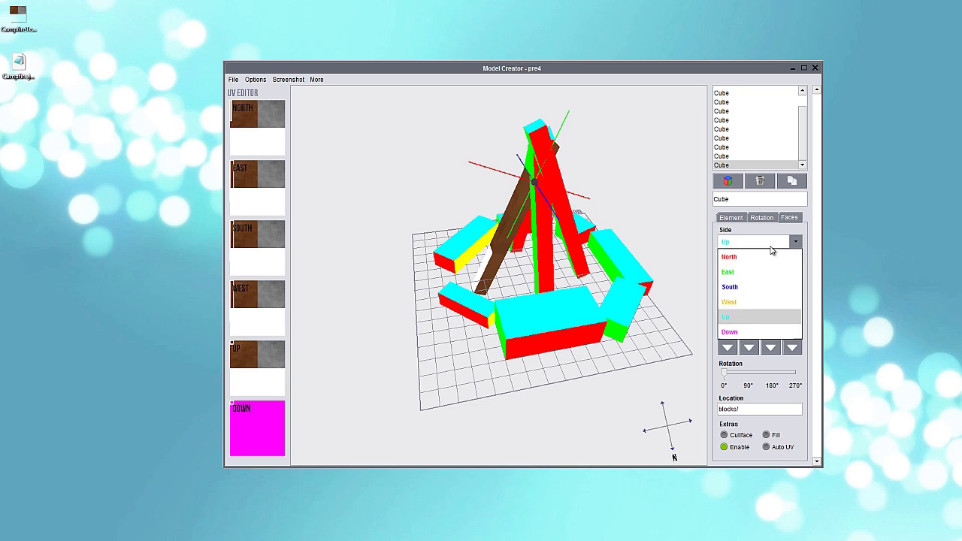
click(729, 332)
click(782, 285)
- Change the East face UV height from 12 to 6, giving 0, 0, 1, 6
click(766, 242)
click(731, 274)
click(797, 331)
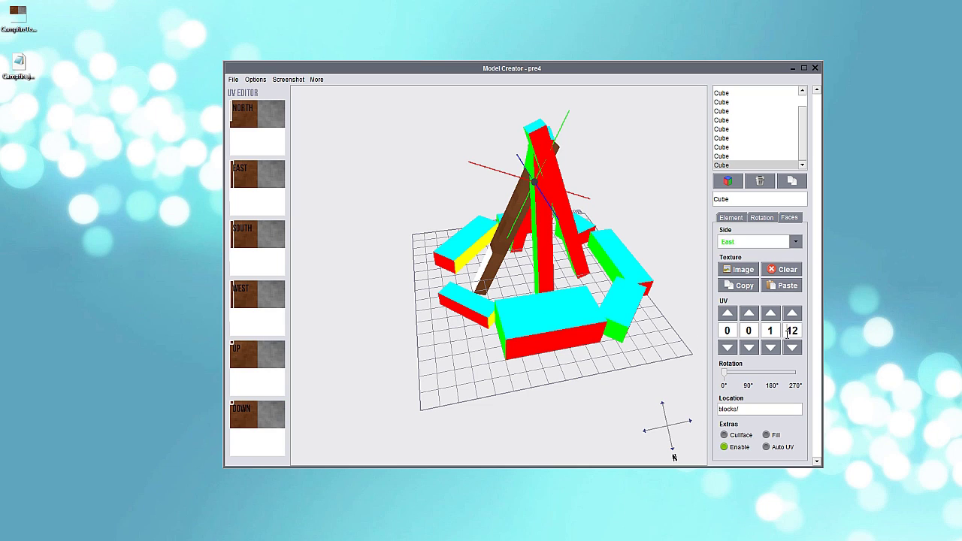
key(BackSpace)
key(BackSpace)
text(6)
click(769, 330)
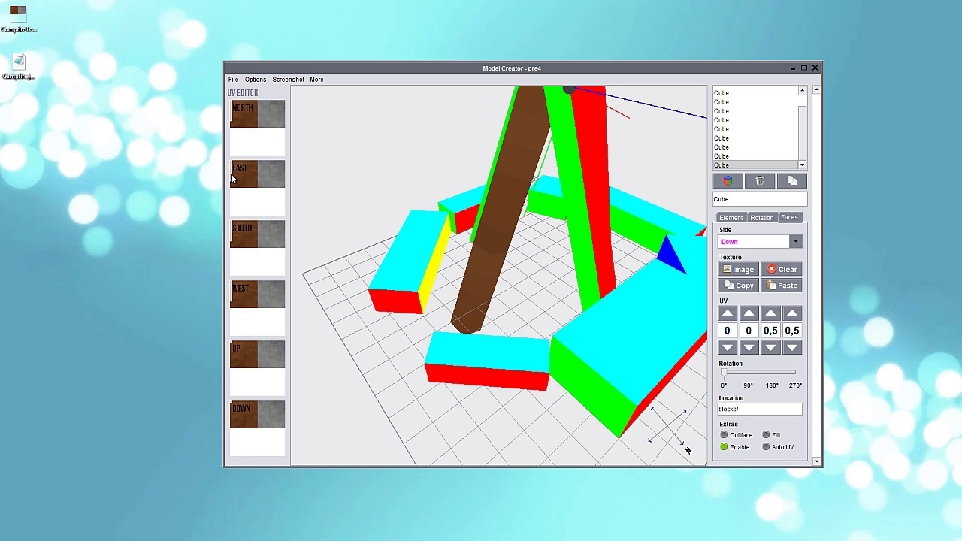
- Nudge the East face UV box right, then select the 1×12×1 log at 7, -2, 9
drag(233, 177, 235, 177)
mouse_move(421, 286)
mouse_down()
mouse_move(546, 267)
mouse_move(576, 173)
mouse_move(575, 244)
mouse_up()
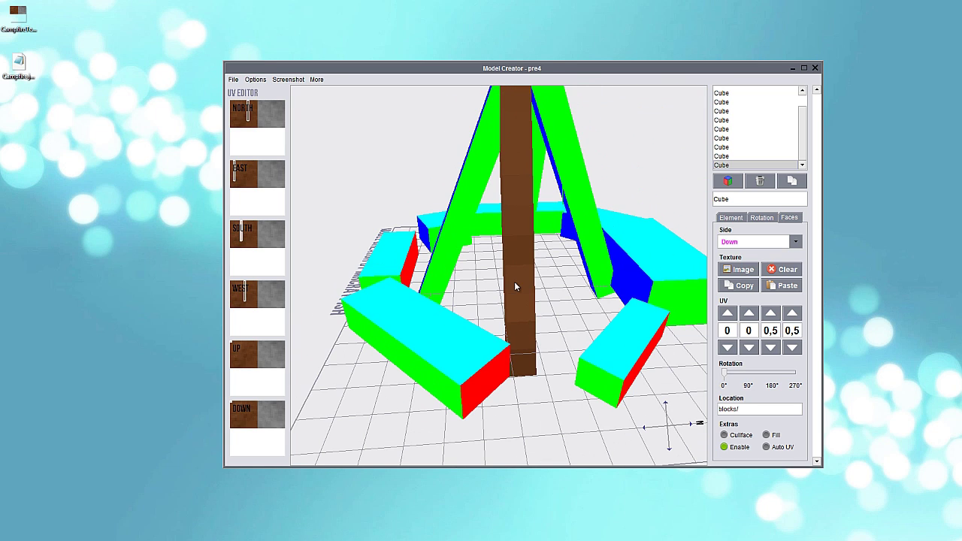
drag(508, 310, 593, 293)
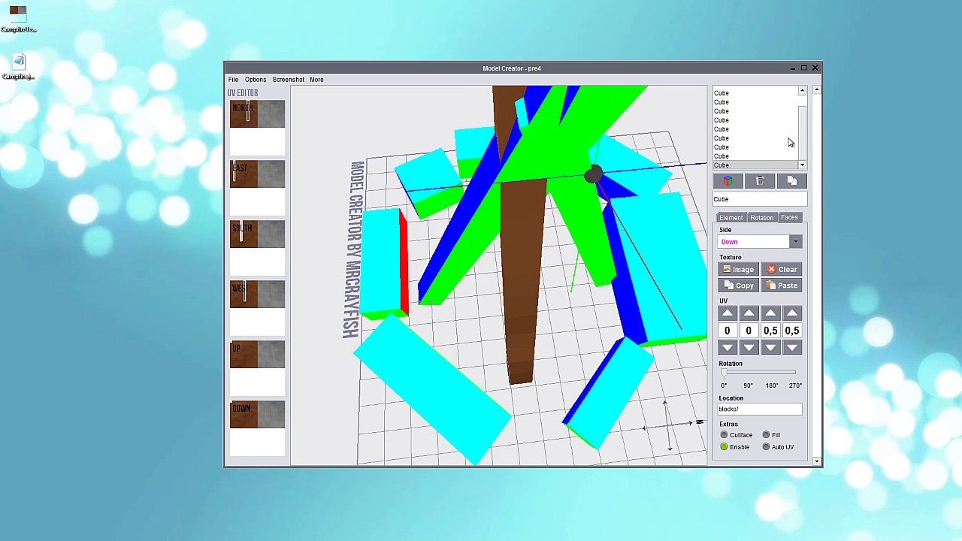
click(721, 156)
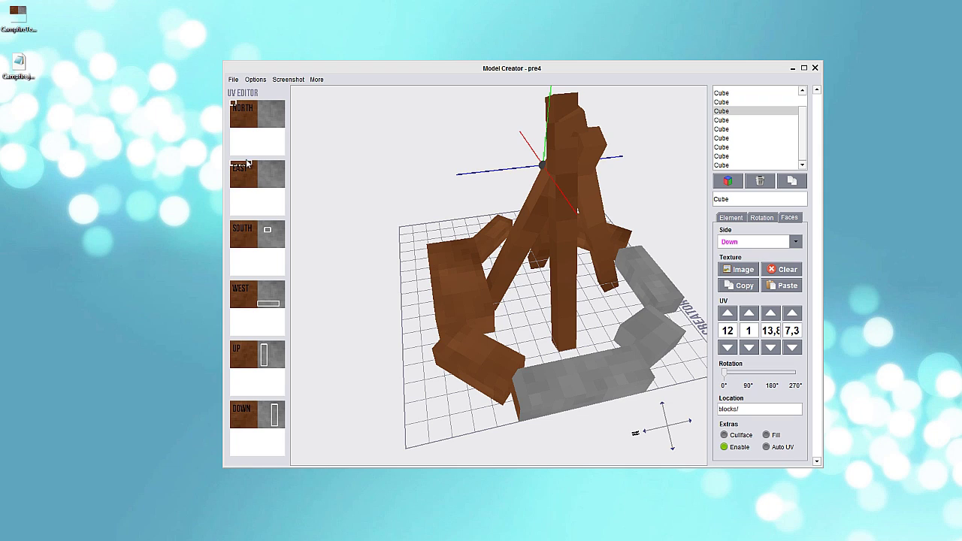
- Shift the East and North UV boxes right and inspect the fully textured campfire
drag(248, 164, 278, 165)
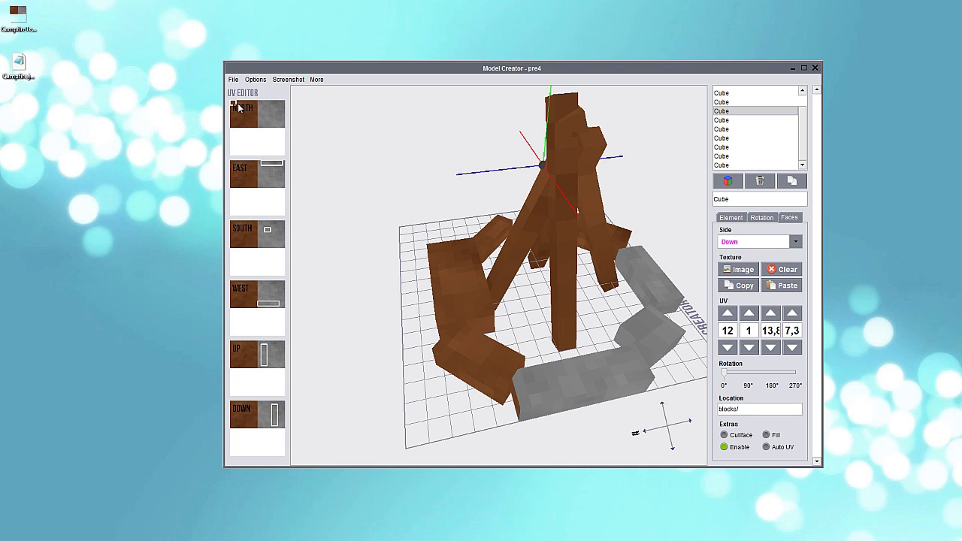
drag(237, 107, 274, 127)
drag(630, 352, 546, 375)
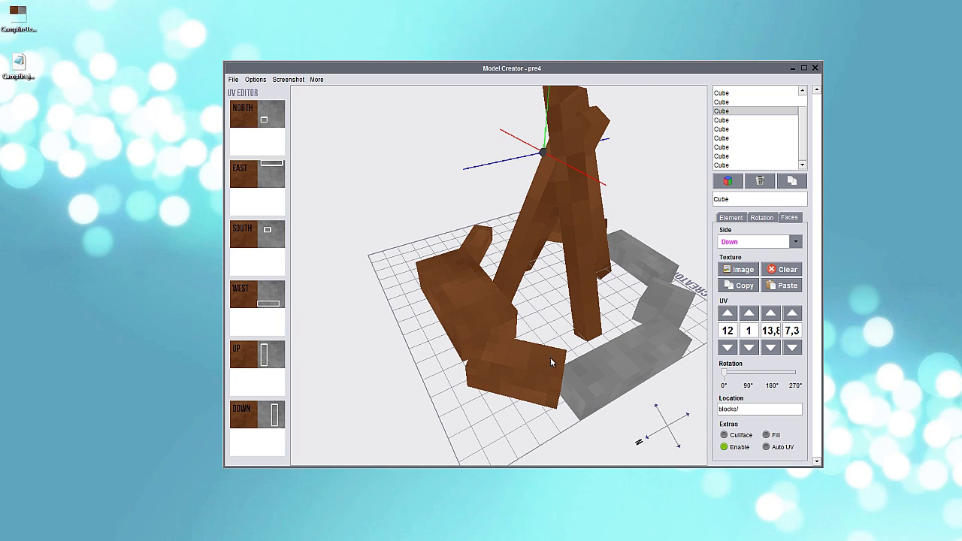
drag(580, 402, 514, 432)
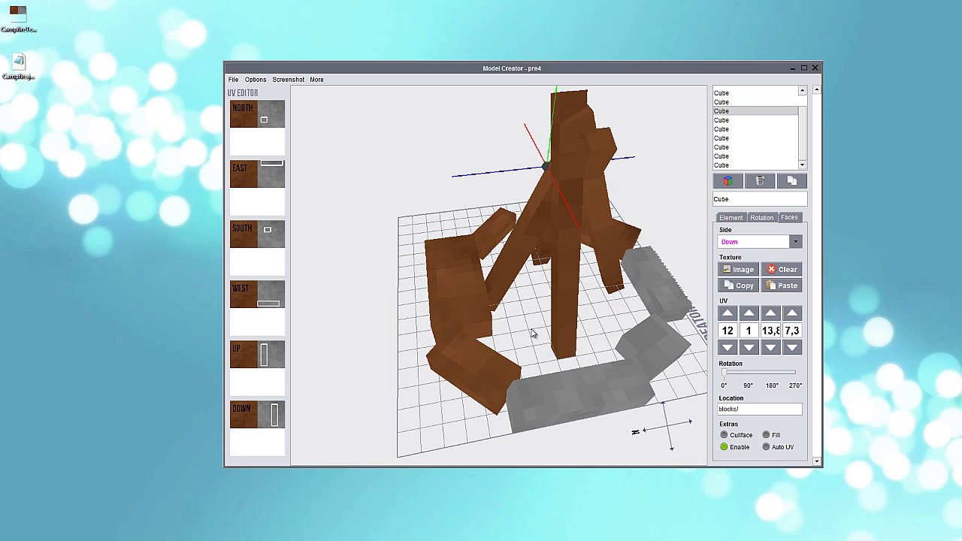
mouse_move(580, 424)
mouse_down()
mouse_move(544, 411)
mouse_move(577, 417)
mouse_up()
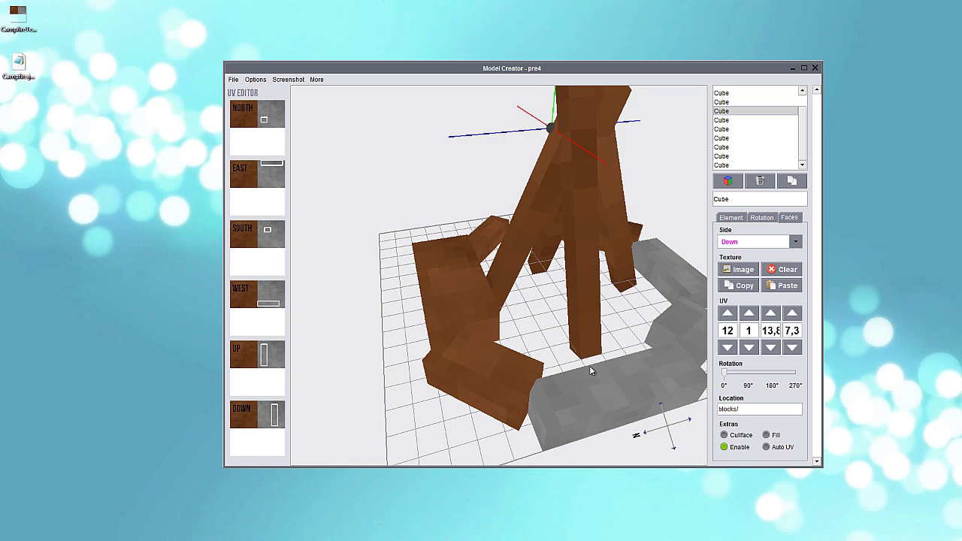
drag(584, 380, 460, 267)
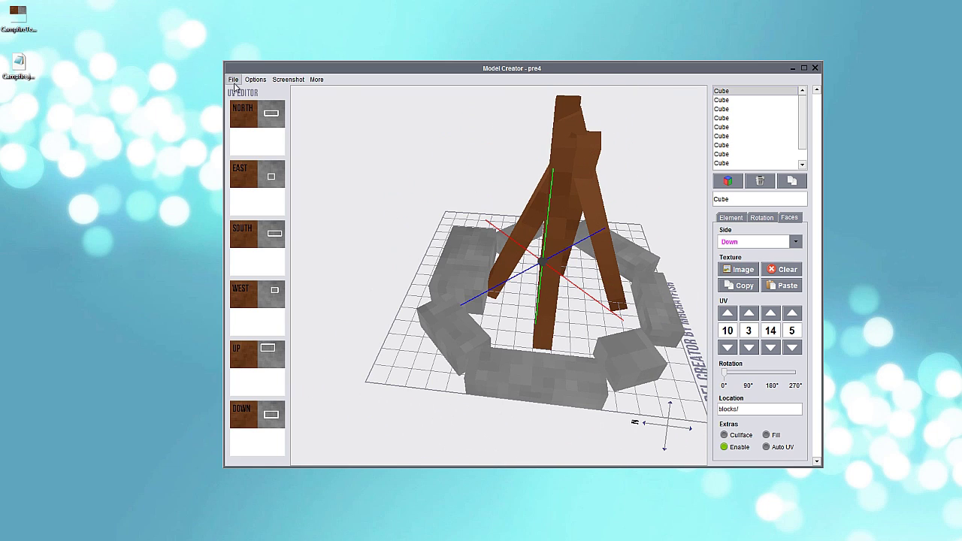
- Set up a JSON export to the Desktop named CampfireExport.json
click(234, 80)
click(254, 140)
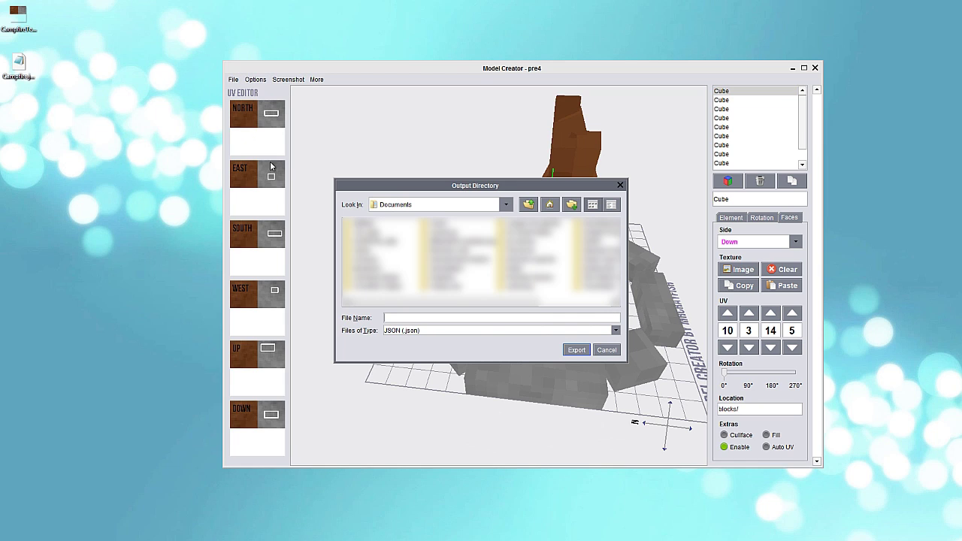
click(443, 205)
click(421, 217)
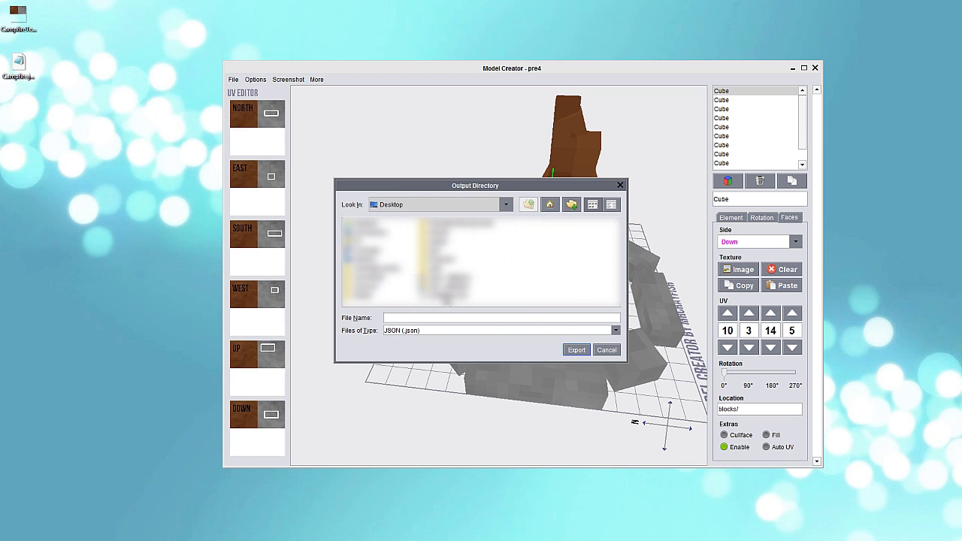
click(444, 295)
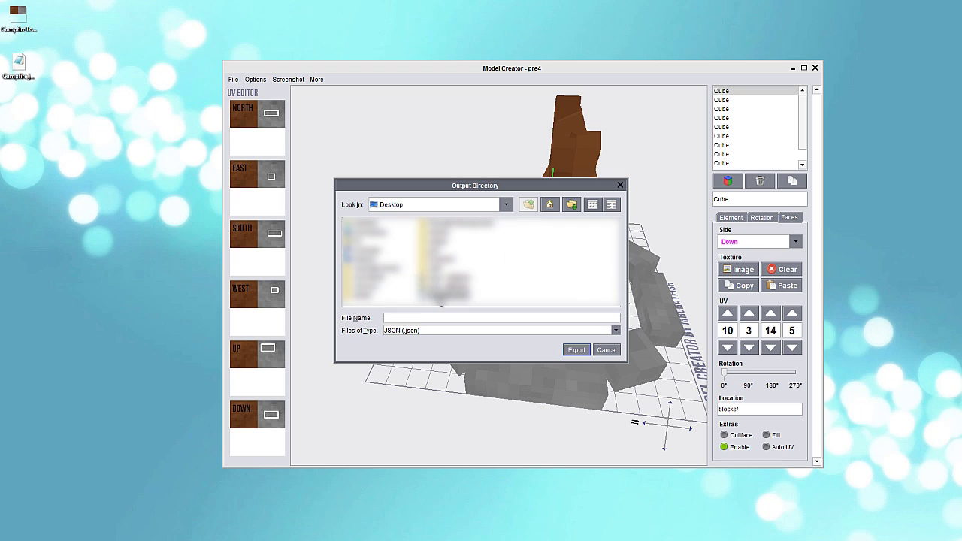
click(411, 318)
text(Export)
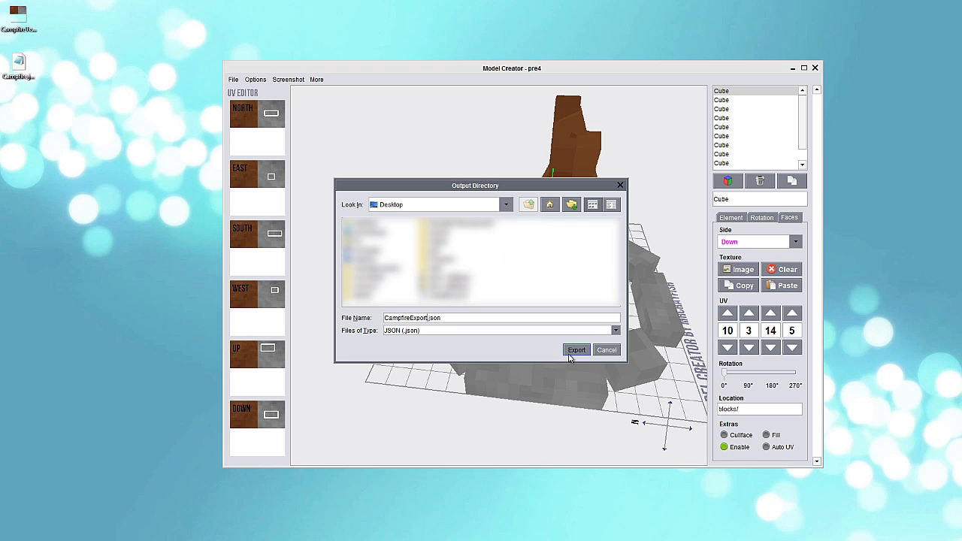
- Export the model as CampfireExport.json and bring up the Save Project dialog
click(574, 351)
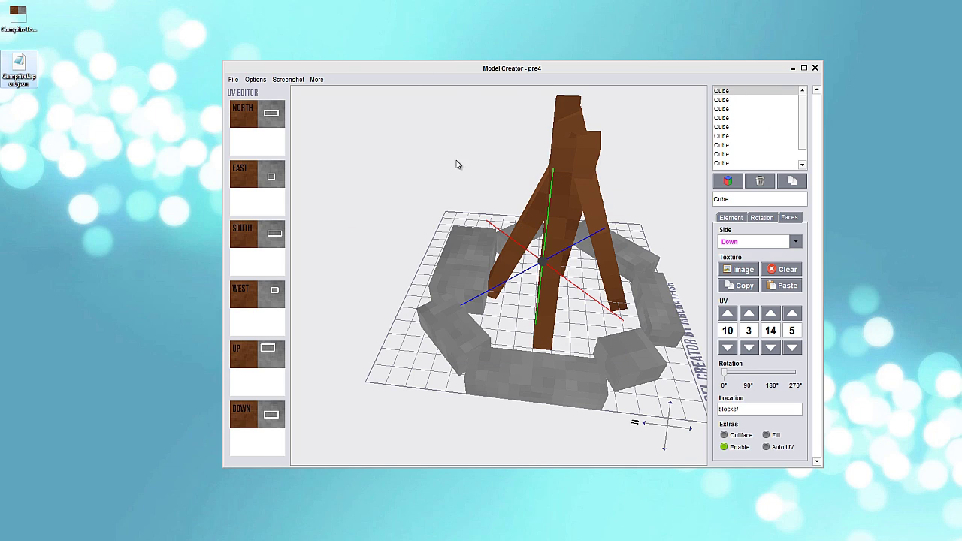
click(232, 79)
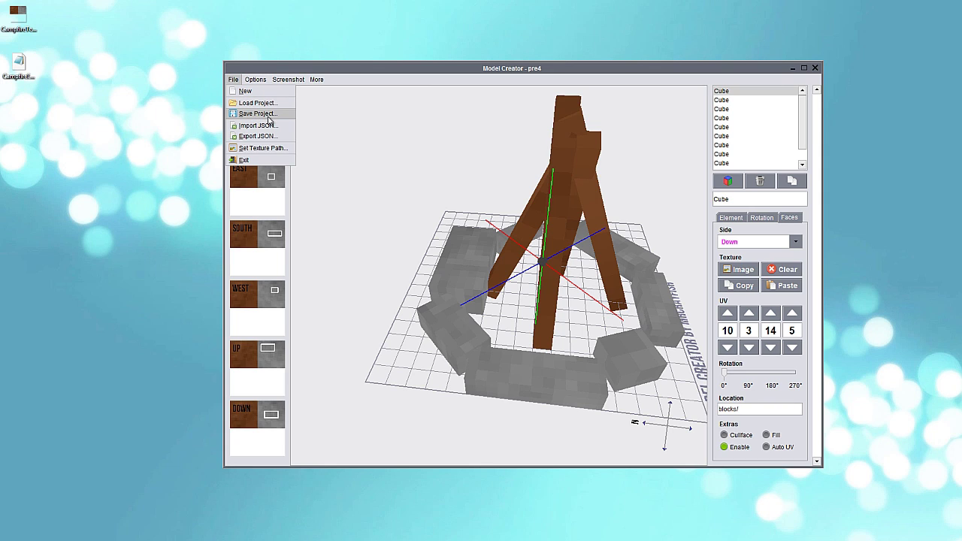
click(257, 114)
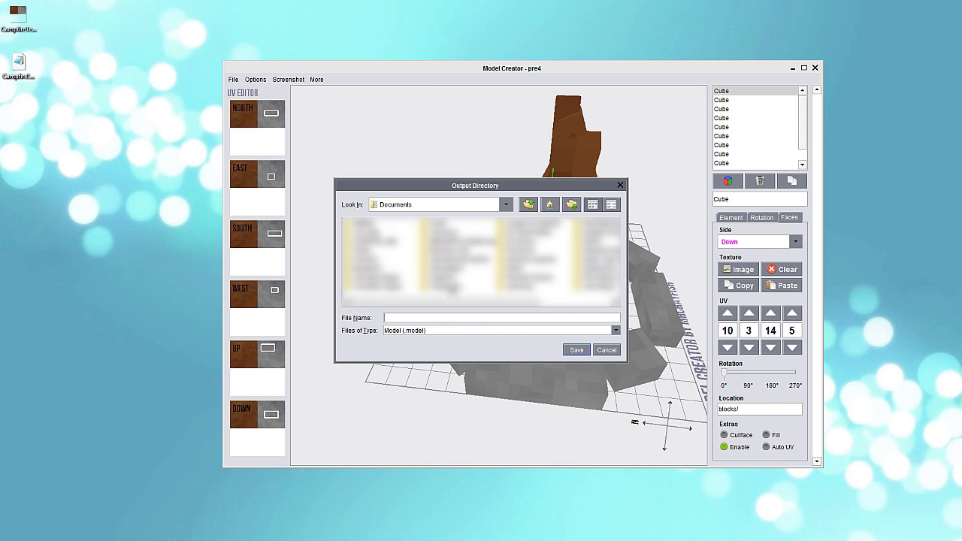
scroll(434, 263, down, 3)
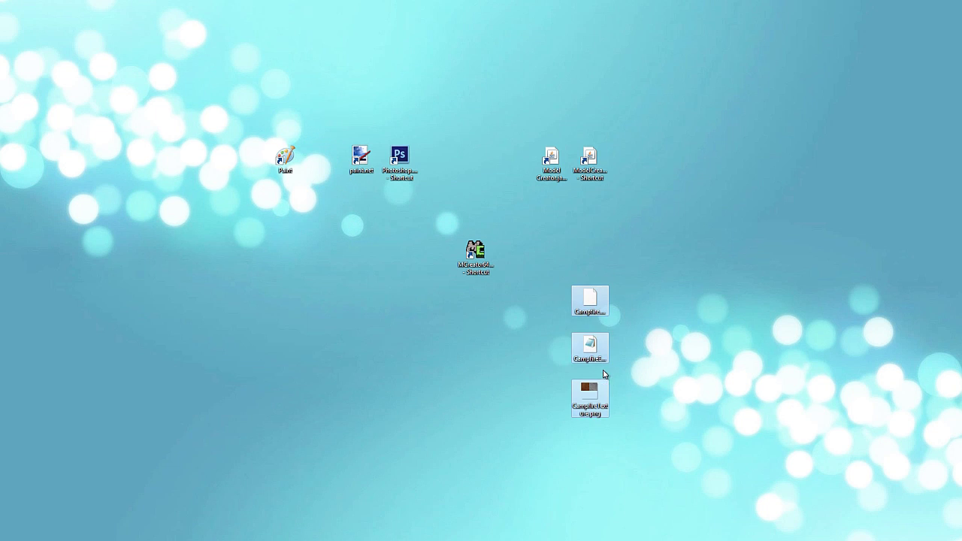
- Launch MCreator and add a new Block mod element named Campfire to the workspace
double_click(477, 258)
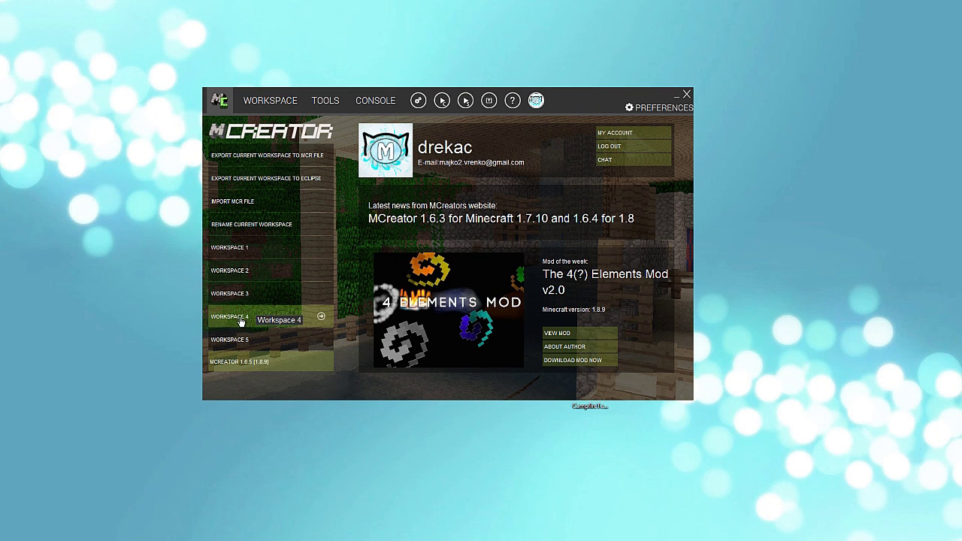
click(266, 108)
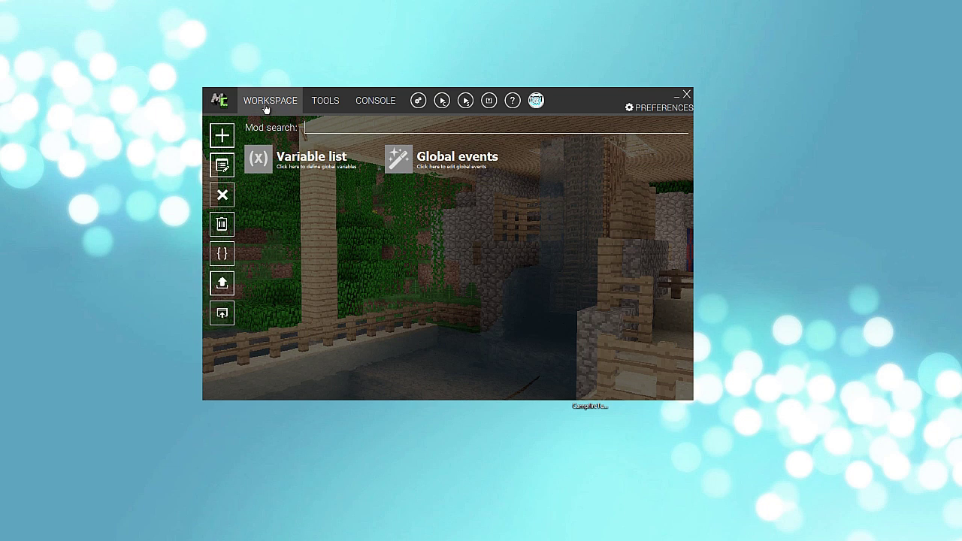
click(223, 142)
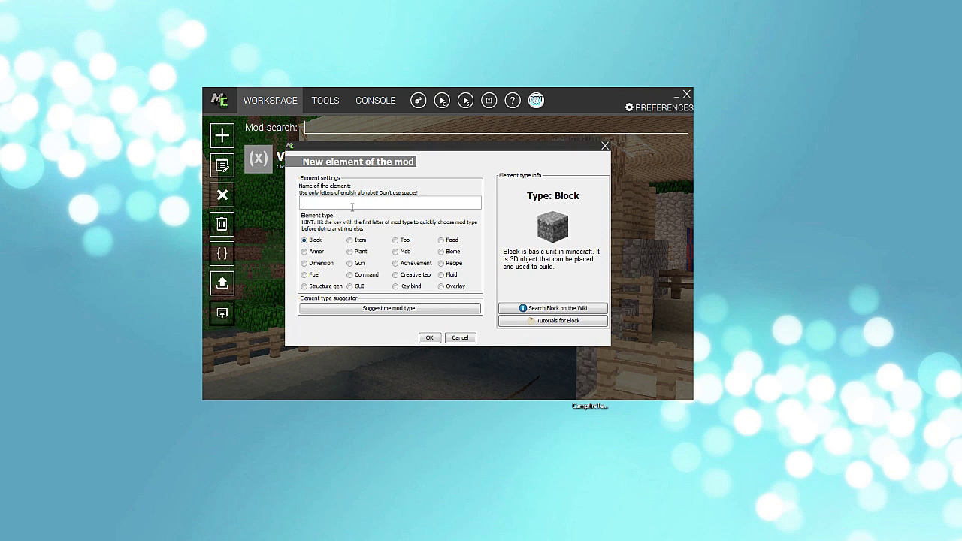
text(Campfire)
click(430, 337)
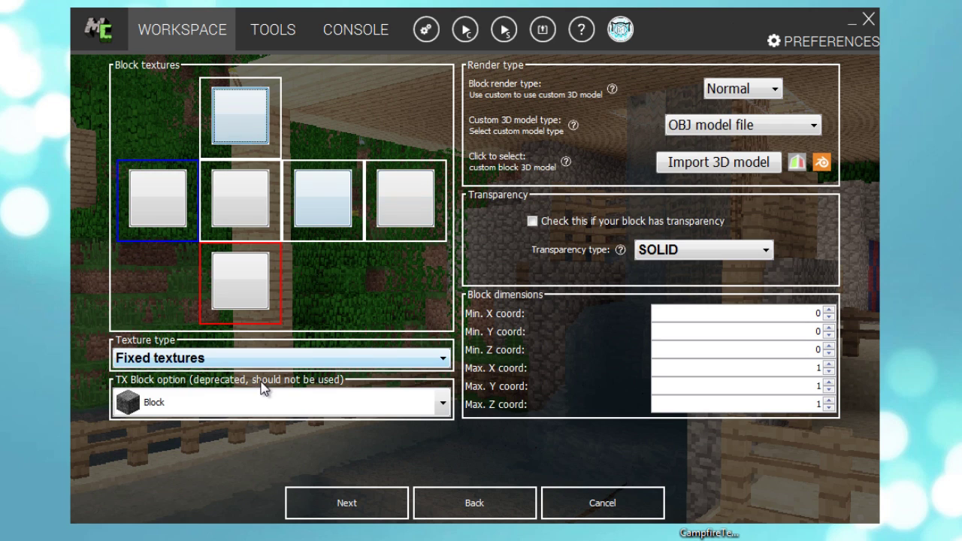
- Set the Campfire block to Single texture and import CampfireTexture as its block texture
click(272, 359)
click(276, 396)
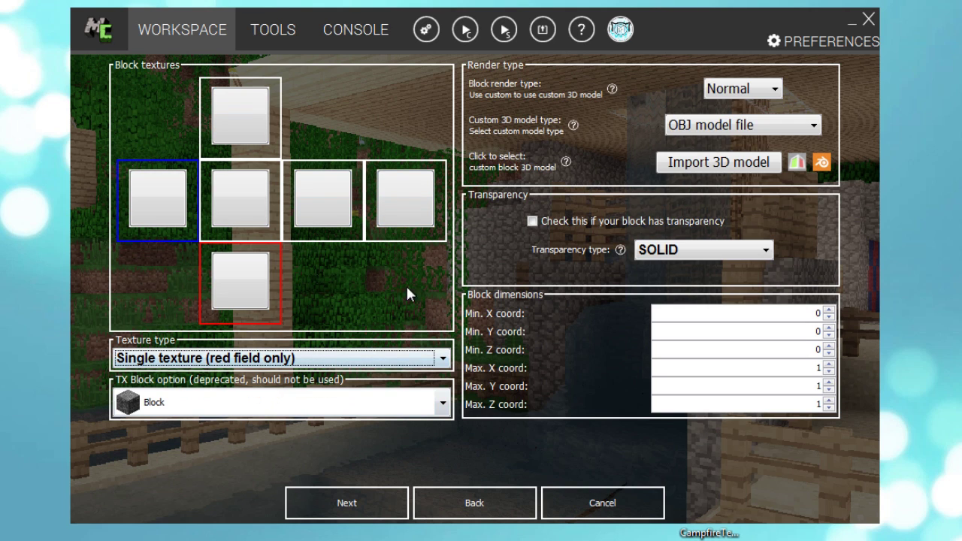
click(250, 296)
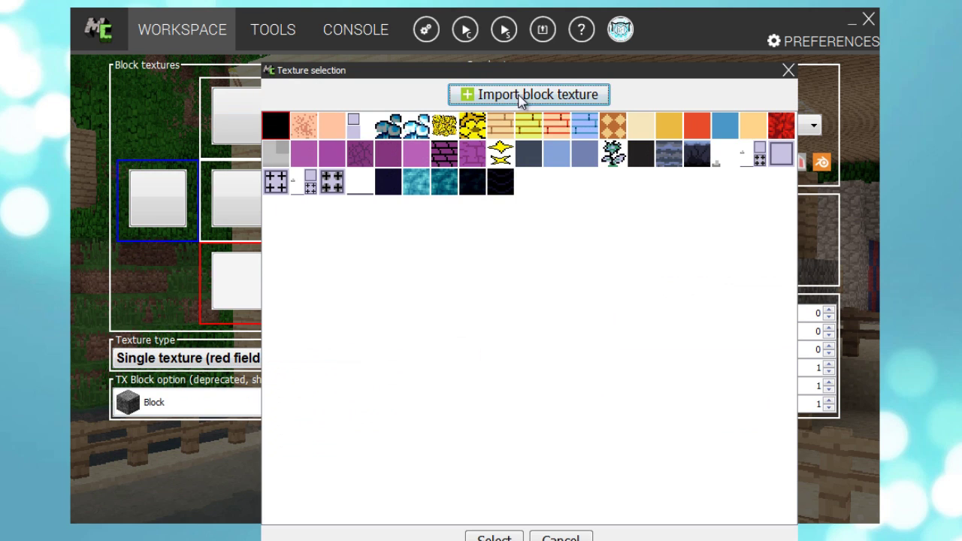
click(524, 94)
click(475, 291)
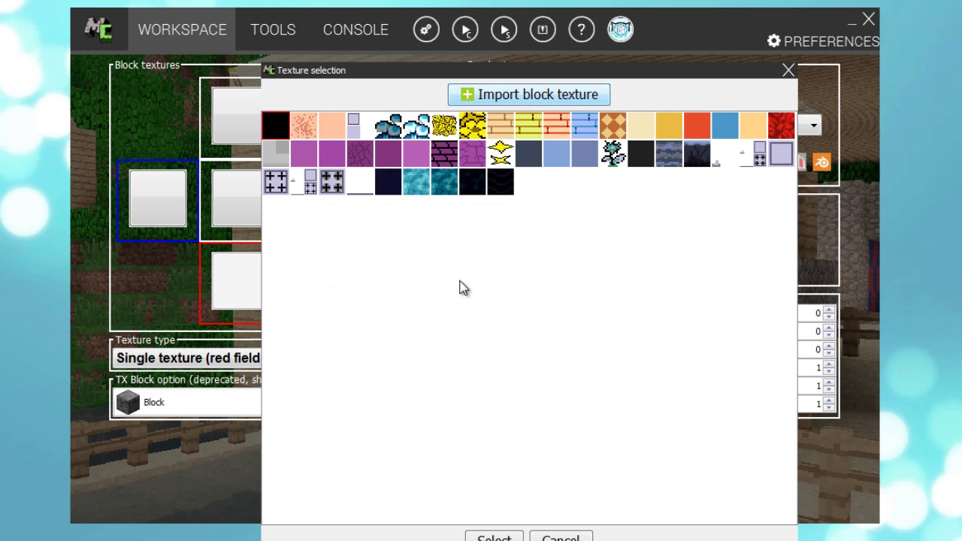
click(506, 335)
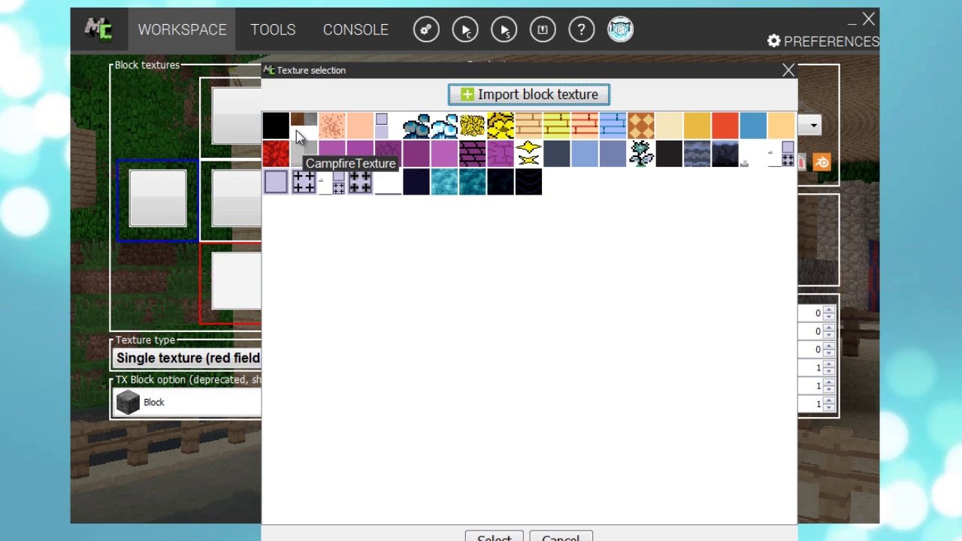
double_click(303, 132)
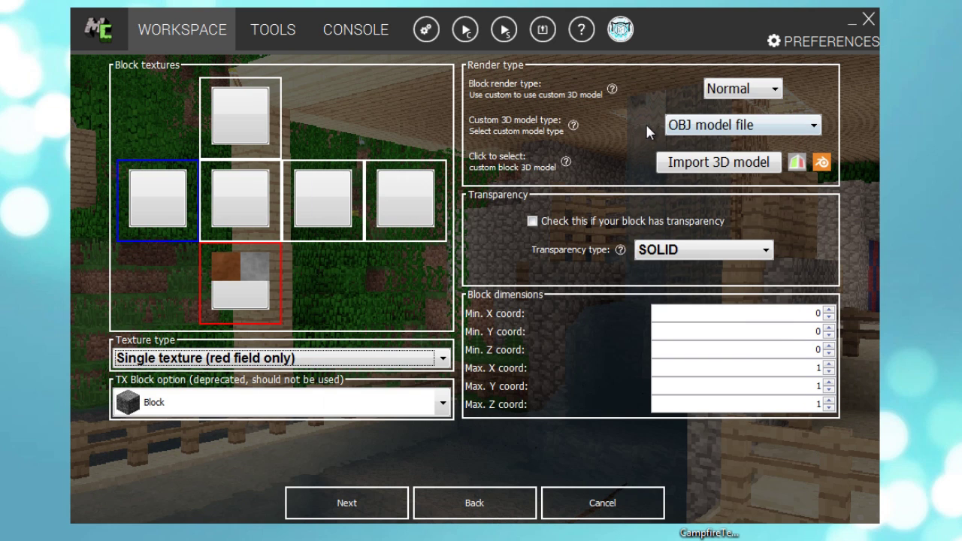
- Set the block render type to Custom with a JSON model definition
click(735, 90)
click(735, 132)
click(735, 128)
click(729, 161)
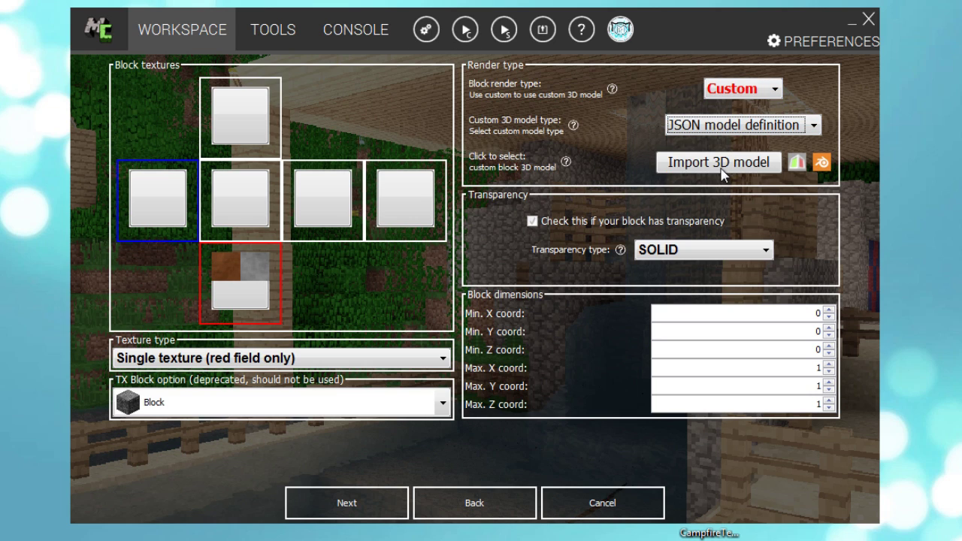
- Import CampfireExport.json from the Desktop and apply the campfire texture to model part 0
click(715, 167)
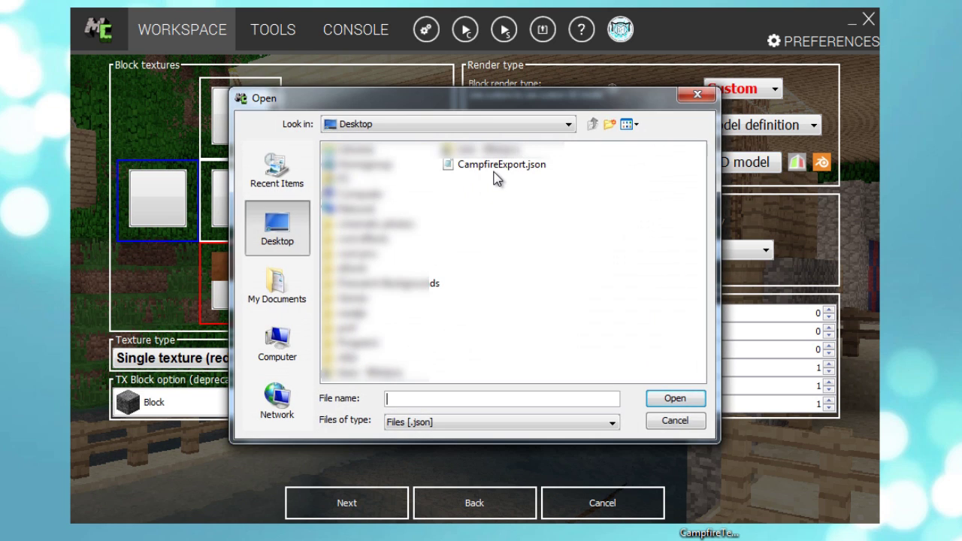
click(501, 166)
click(668, 397)
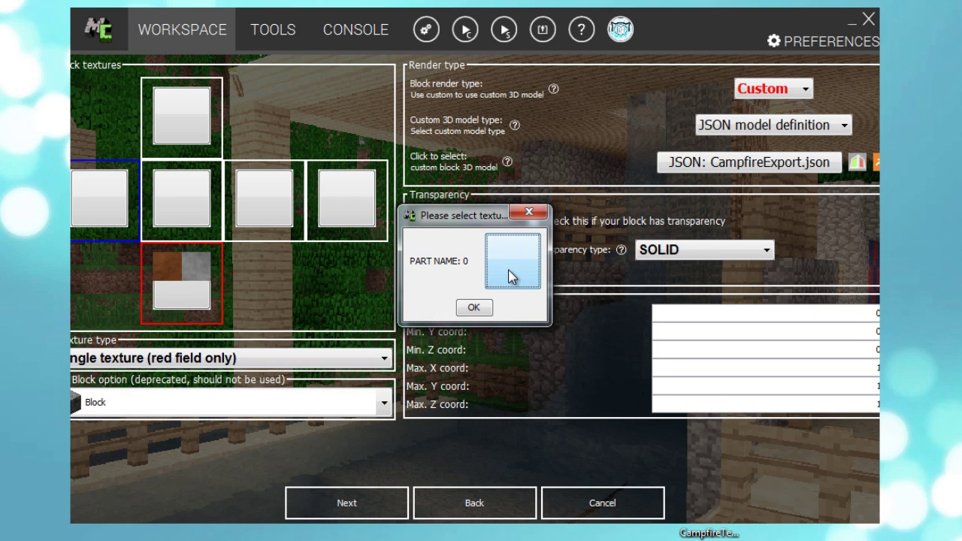
click(509, 277)
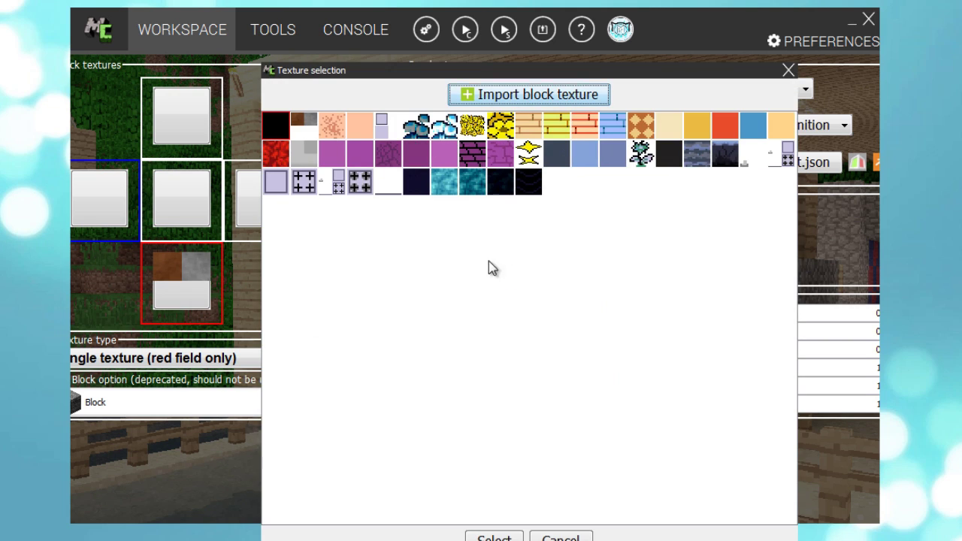
double_click(313, 128)
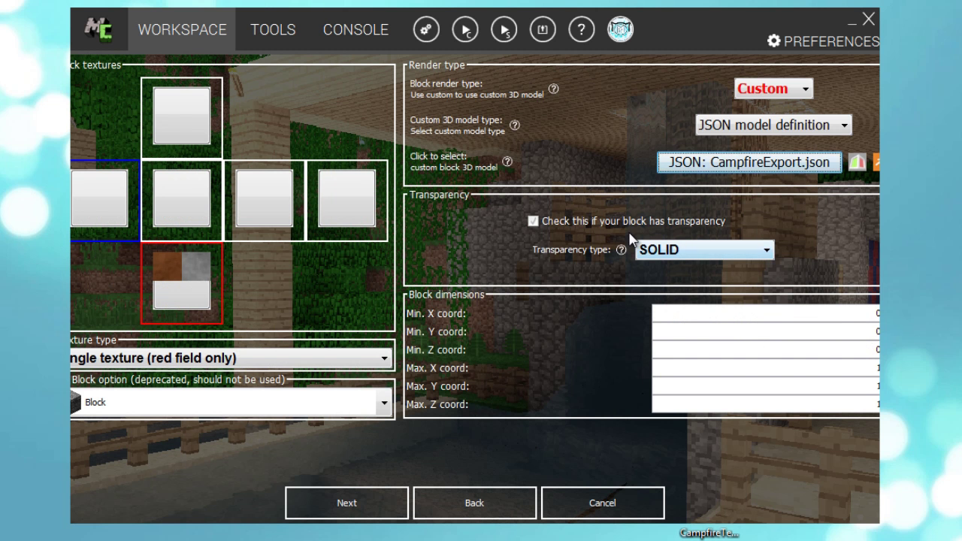
- Change the transparency type from CUTOUT to CUTOUT_MIPPED, then advance to the properties page
click(650, 251)
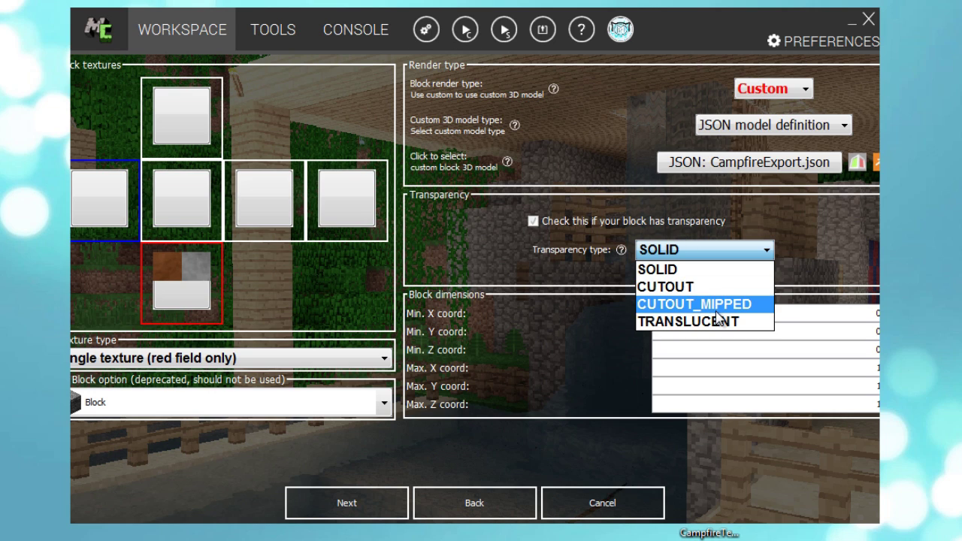
click(744, 293)
click(725, 252)
click(713, 303)
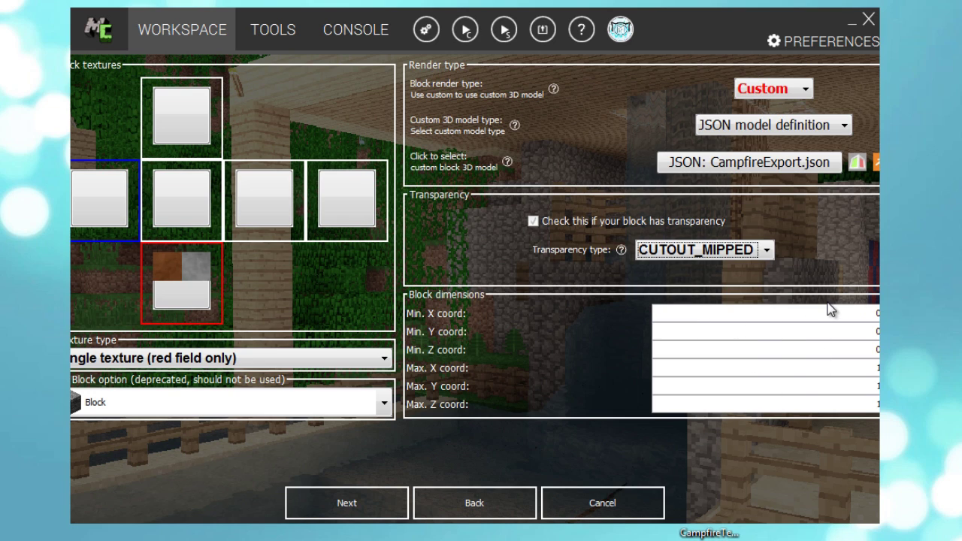
click(683, 368)
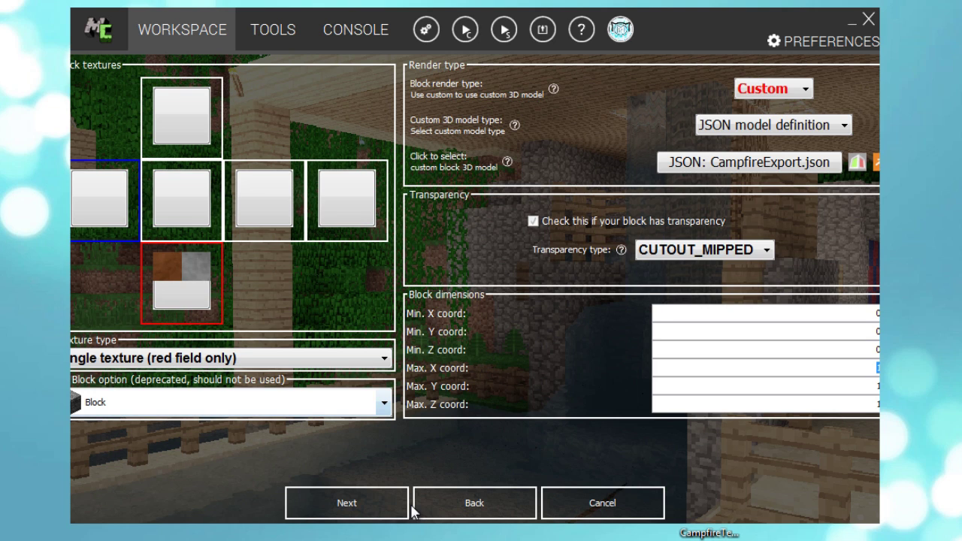
click(386, 511)
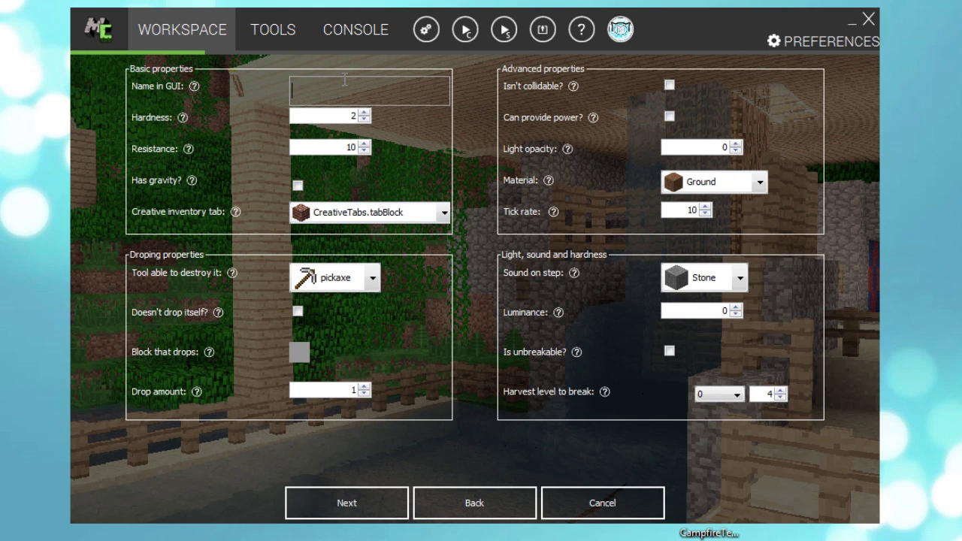
- Enter Campfire as the GUI name, assign it to tabDecorations, and start picking the breaking tool
text(Campfire)
click(319, 215)
click(314, 253)
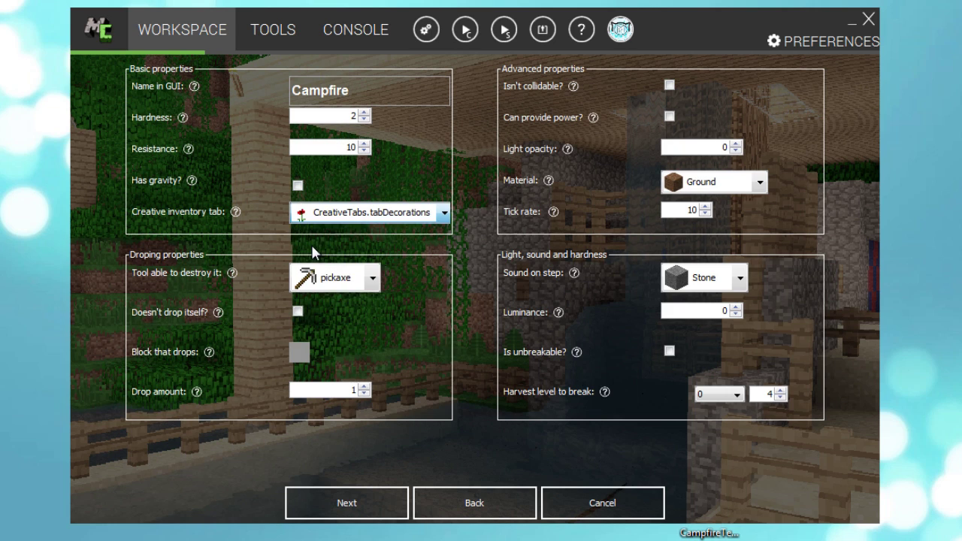
click(342, 276)
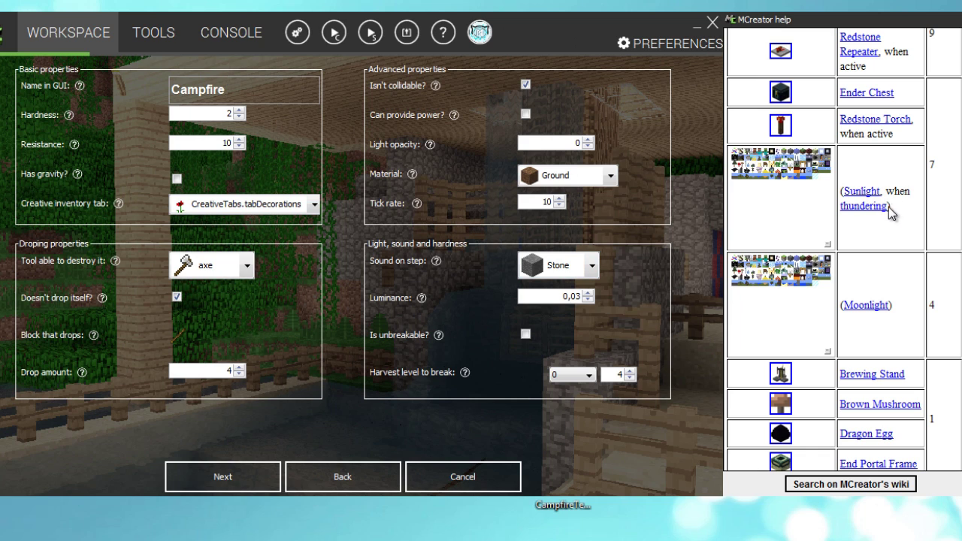
scroll(902, 281, up, 5)
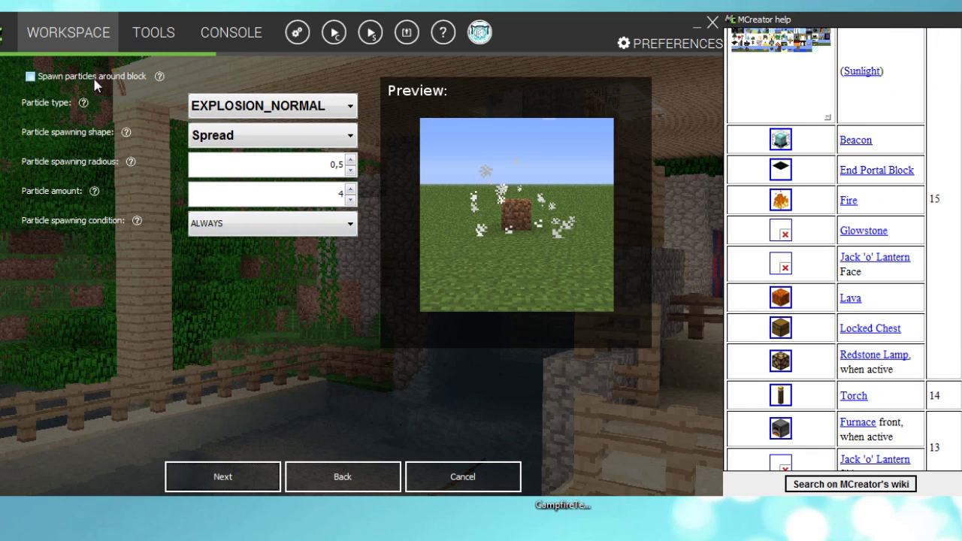
- Make the block spawn FLAME particles and move on to the recipe page
click(274, 106)
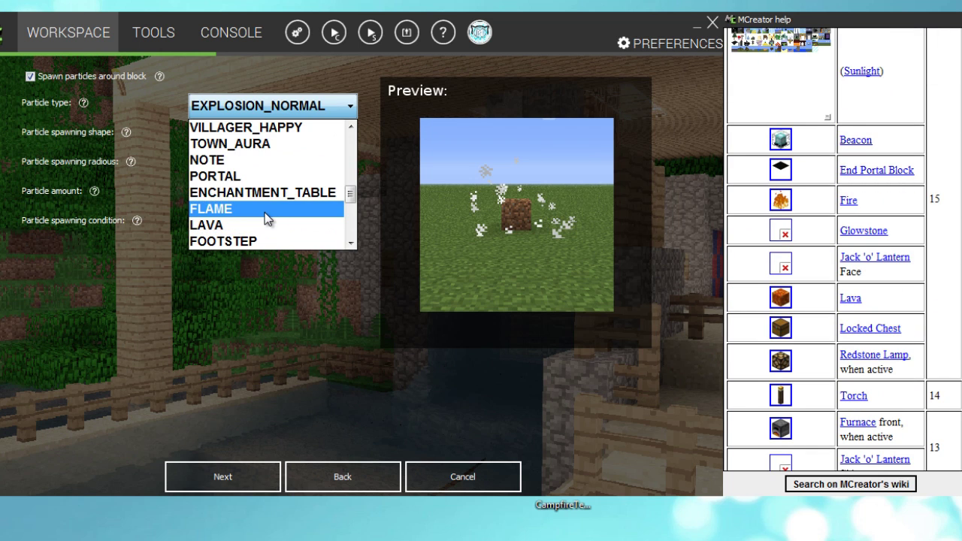
click(268, 217)
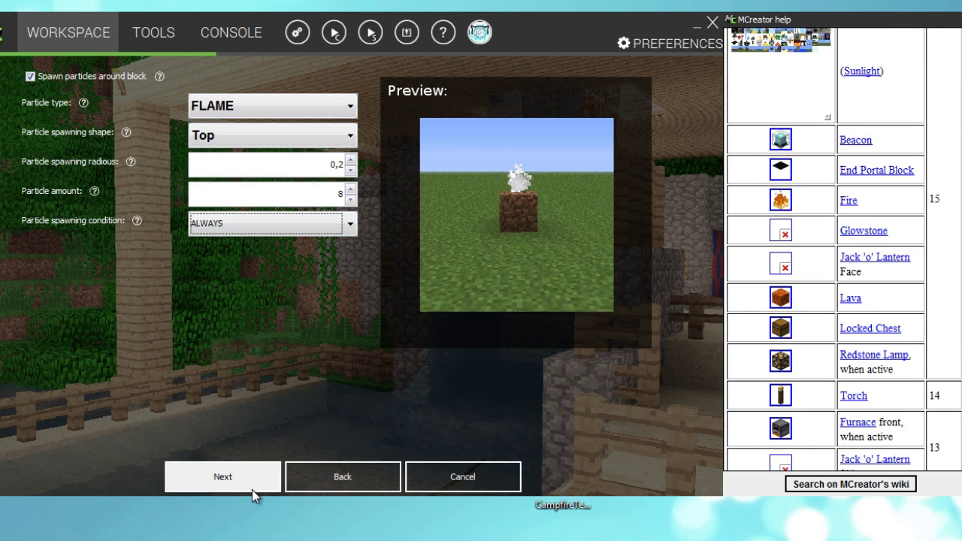
click(252, 486)
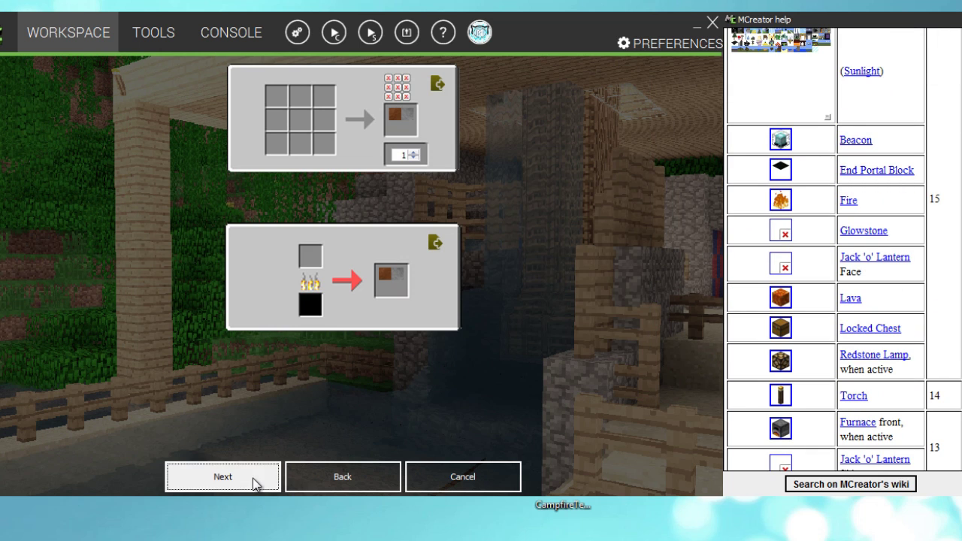
- Fill the crafting recipe with flint and steel in the centre slot and finish the block
click(331, 120)
scroll(454, 347, right, 5)
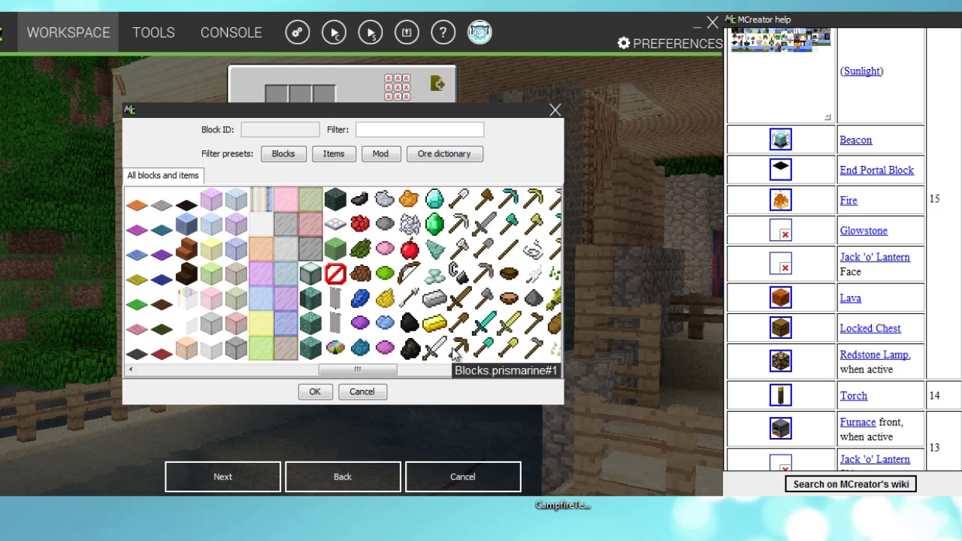
scroll(454, 354, right, 5)
click(161, 272)
click(316, 392)
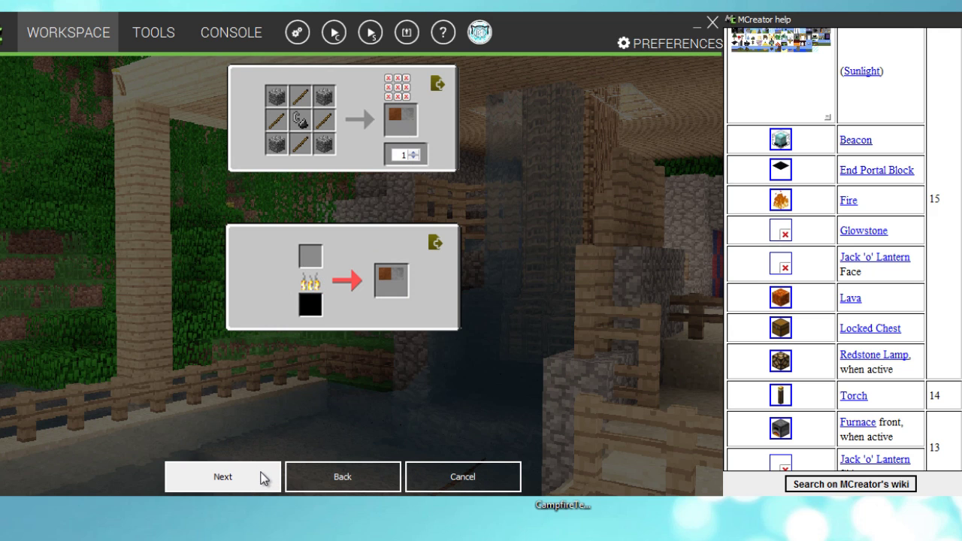
click(263, 479)
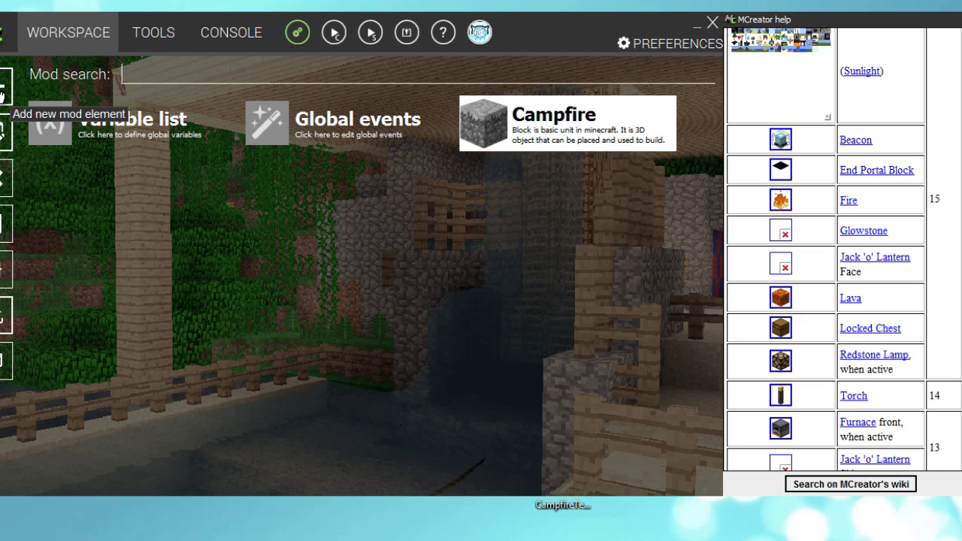
- Confirm BUILD SUCCESSFUL in the console and launch the Minecraft test client
click(233, 33)
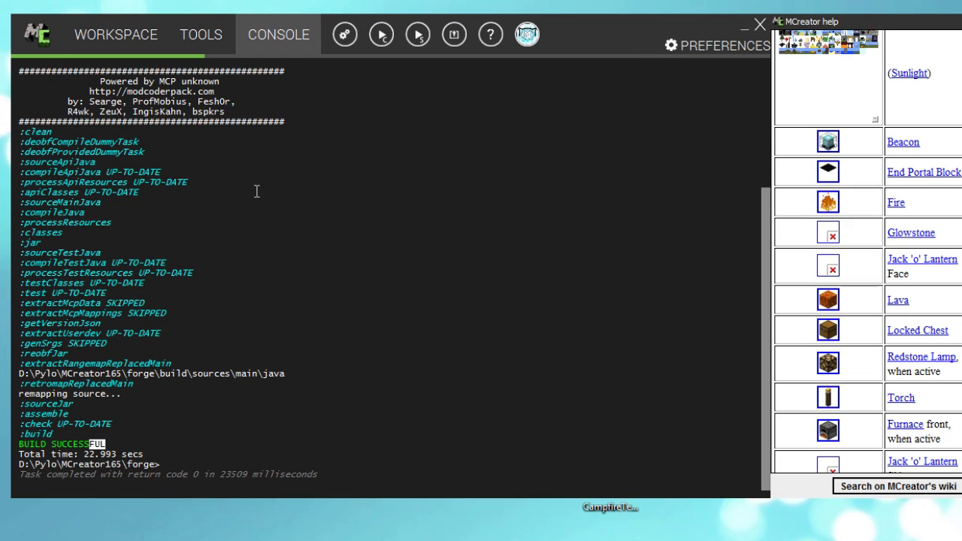
click(382, 36)
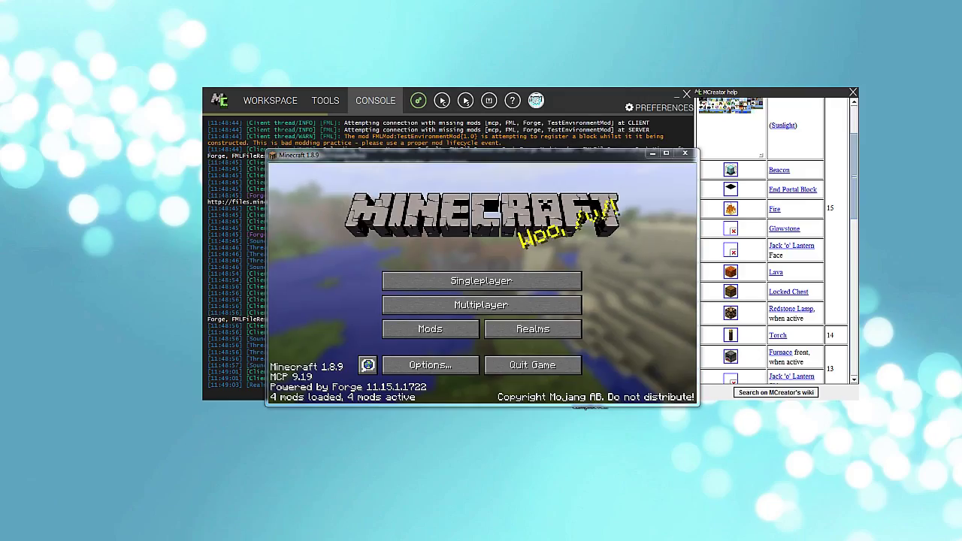
- Enter a saved world, move the campfire from Decoration Blocks to the hotbar, and place it by the water
key(super+Up)
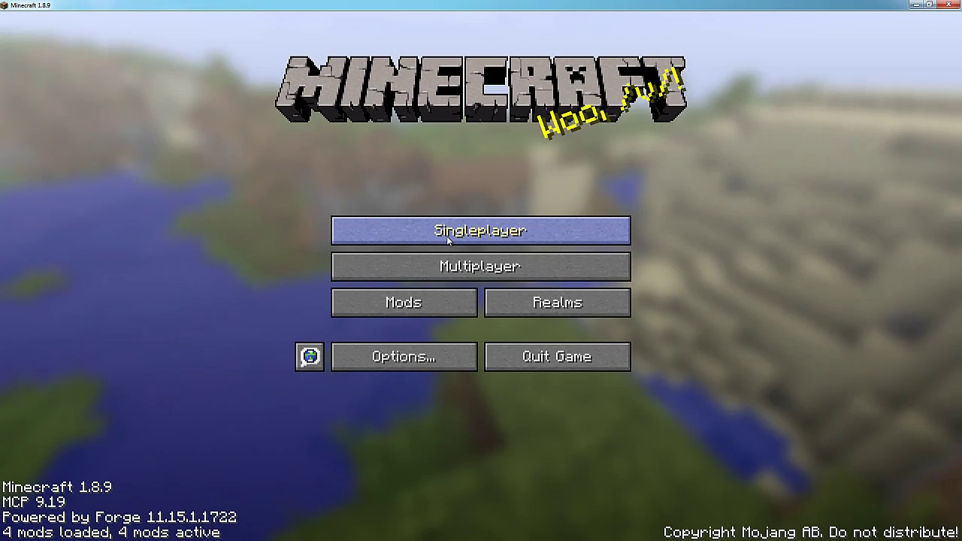
click(448, 237)
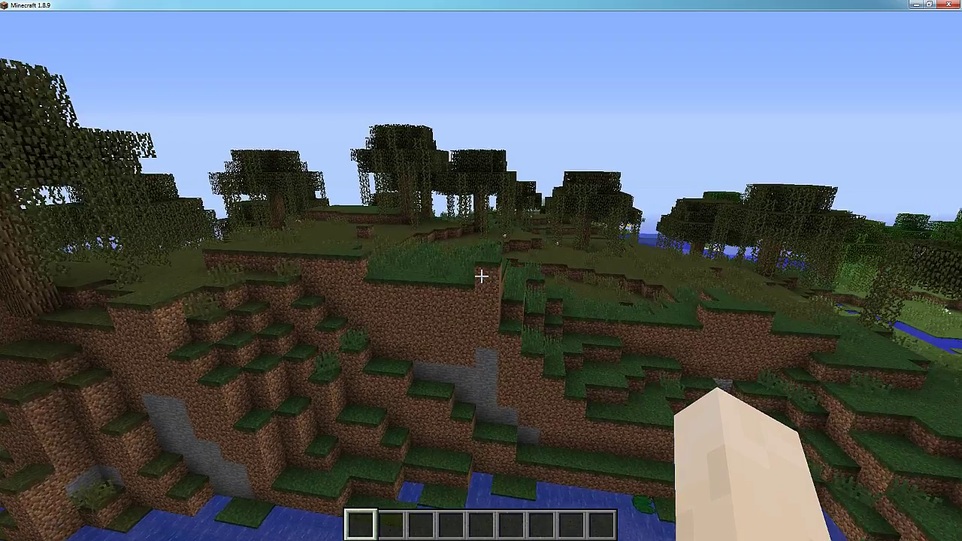
key(e)
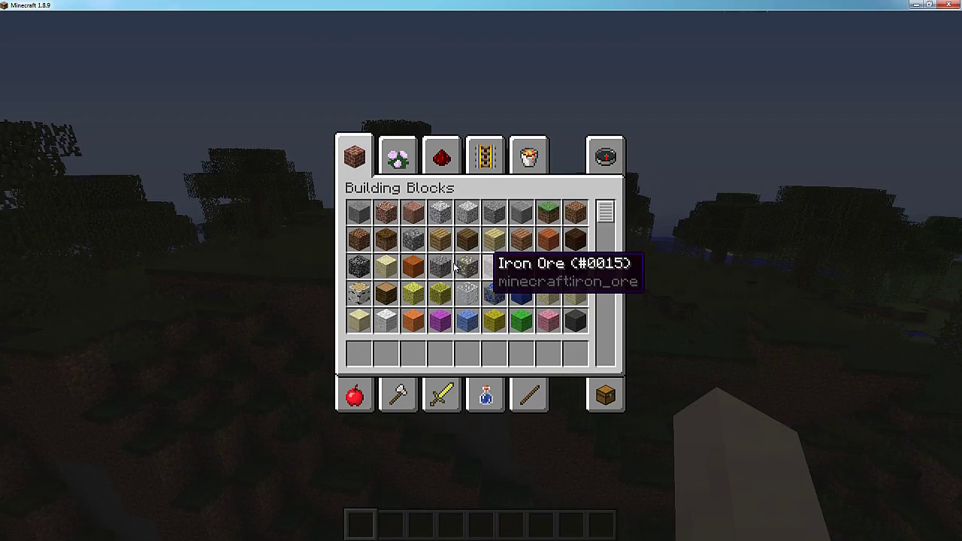
click(401, 148)
scroll(436, 263, down, 10)
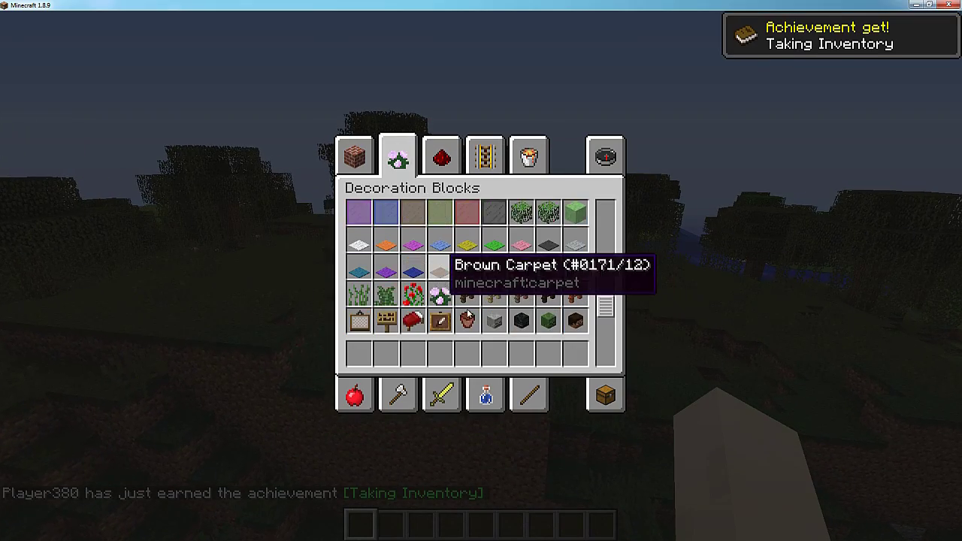
click(360, 323)
click(359, 353)
key(e)
right_click(481, 276)
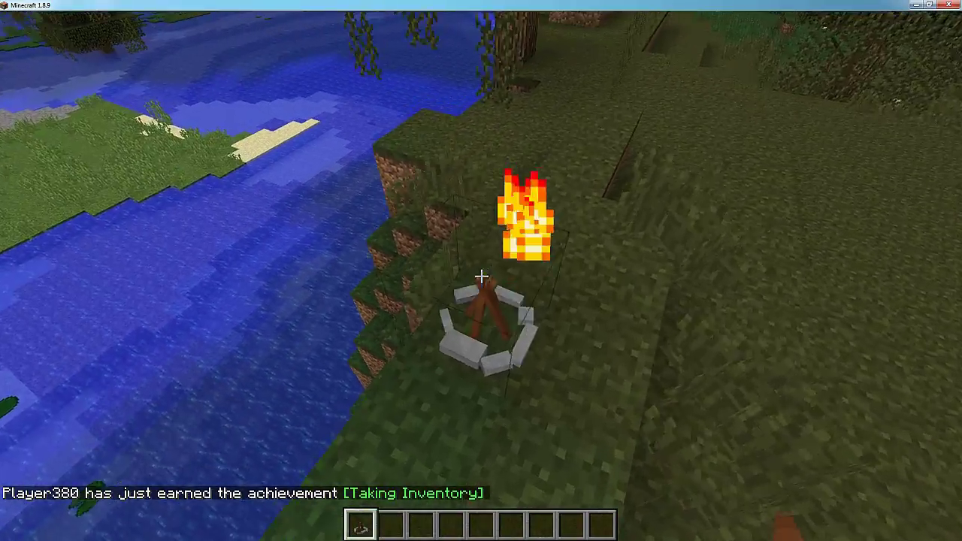
key(2)
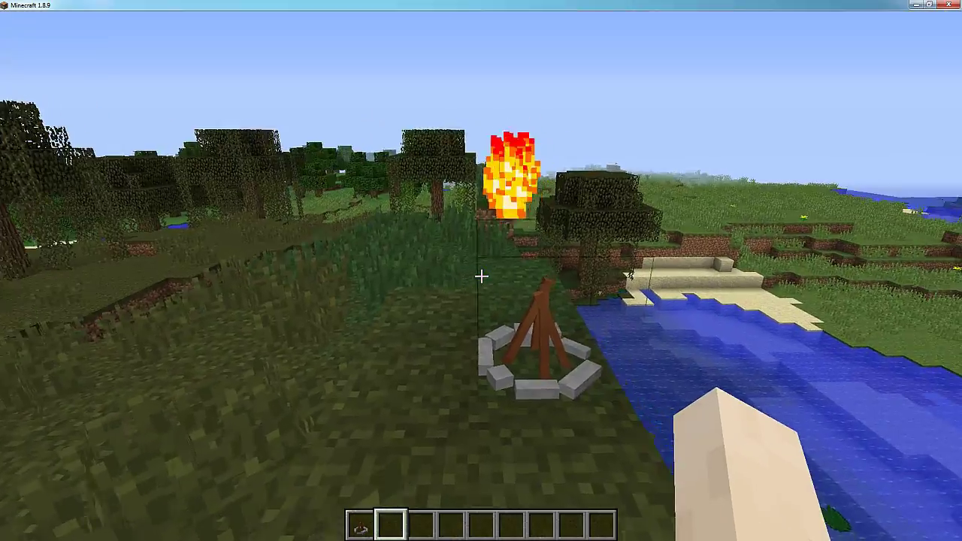